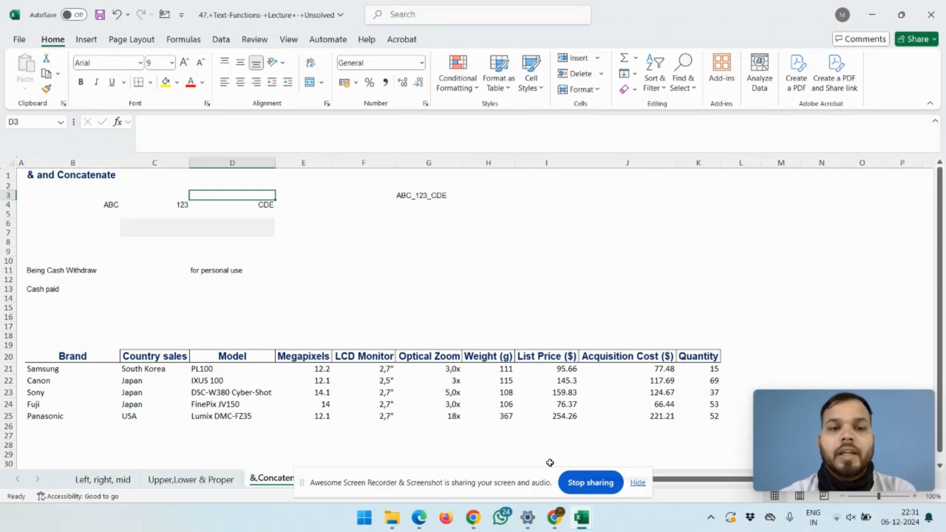
Examine the separate texts in row 4 and the combined example string in G3.
key("Down")
key("Up")
key("Right")
key("Right")
key("Right")
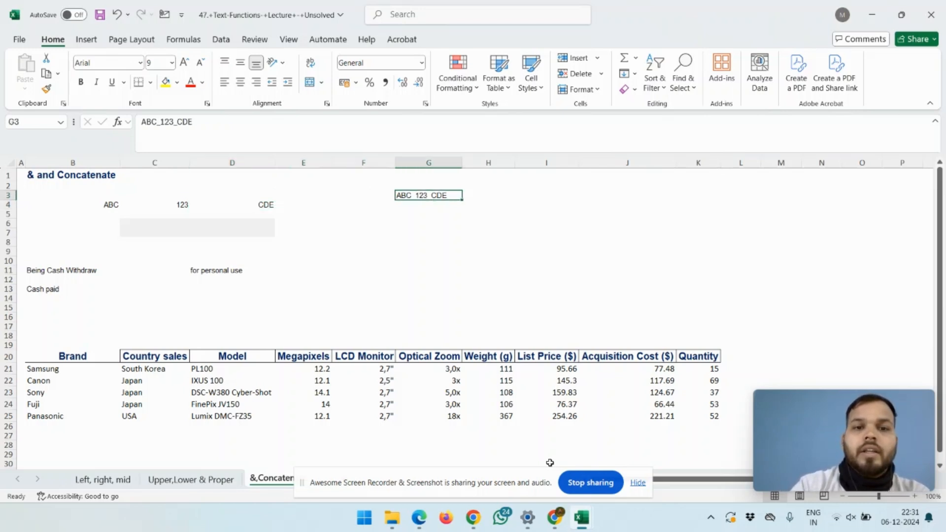
key("Left")
key("Left")
key("Left")
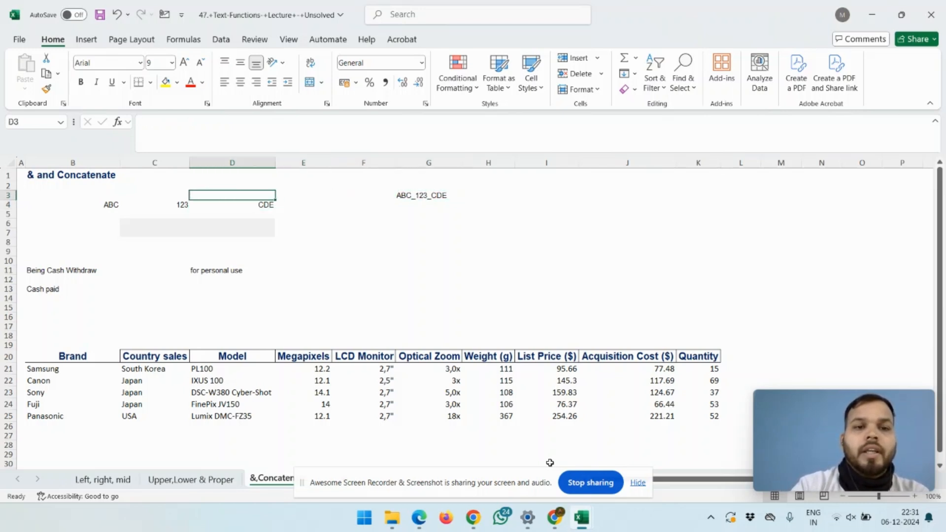
key("Right")
key("Right")
key("Right")
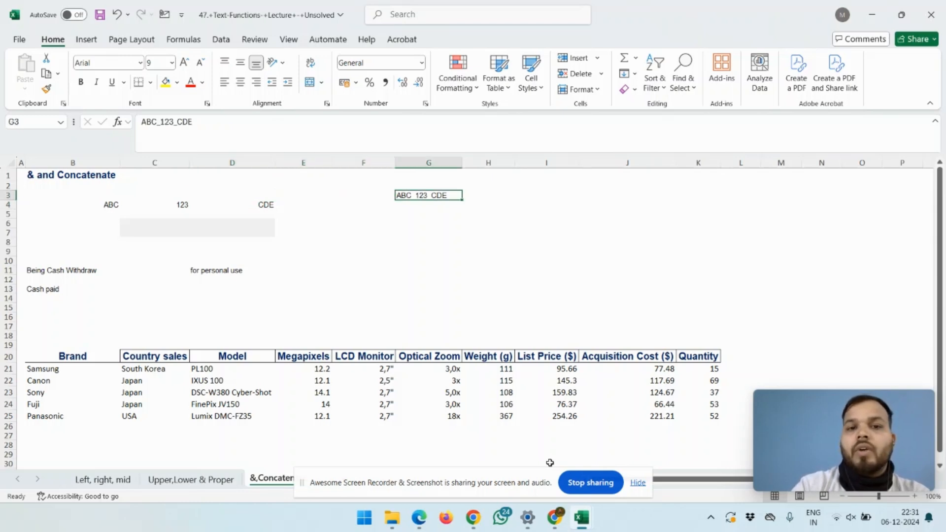
key("Left")
key("Left")
key("Down")
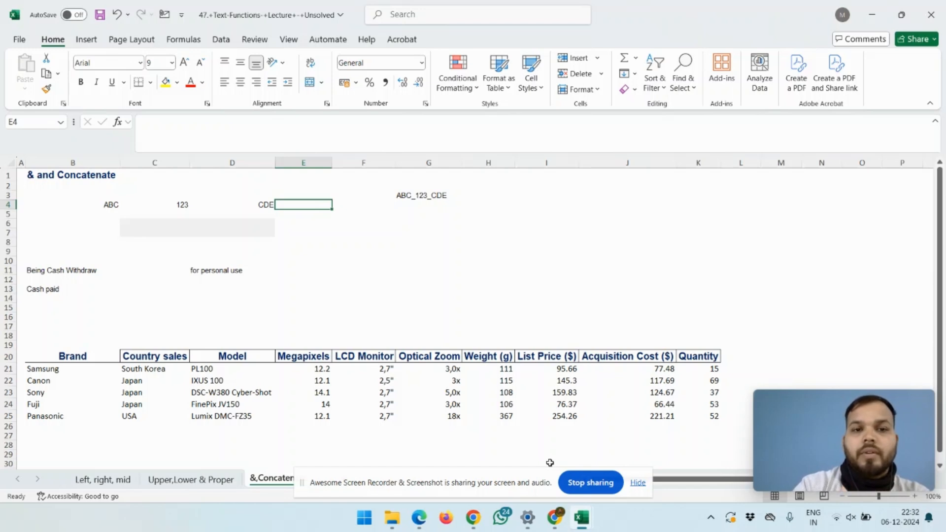
key("Right")
key("Right")
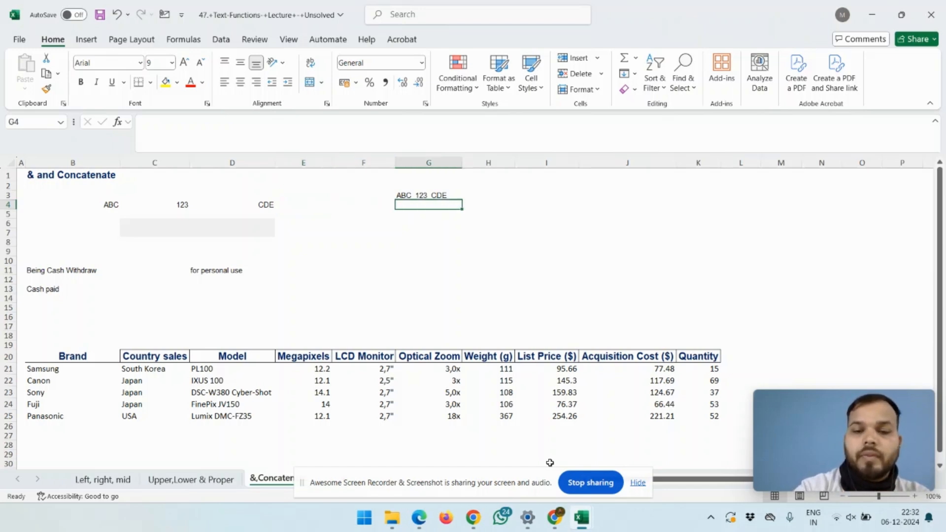
key("Left")
key("Left")
key("Left")
key("Left")
key("Left")
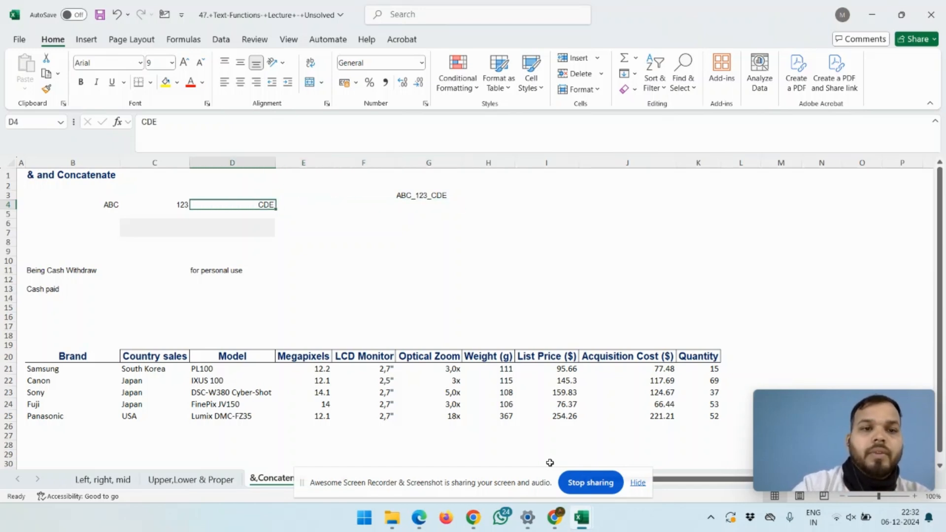
Begin a formula in C6 reading =B4&"_",C4,"_" to combine the row 4 texts with underscores.
key("Down")
key("Down")
key("Right")
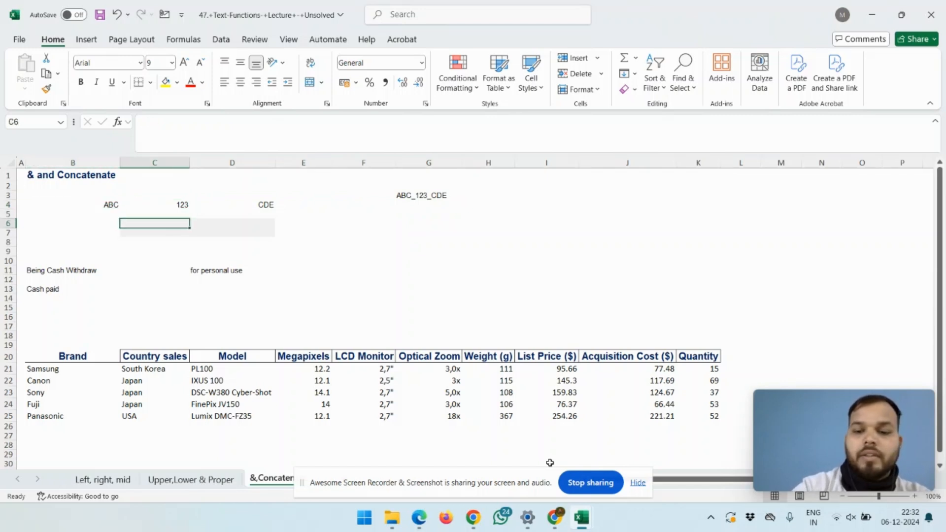
type("=")
key("Up")
key("Up")
key("Left")
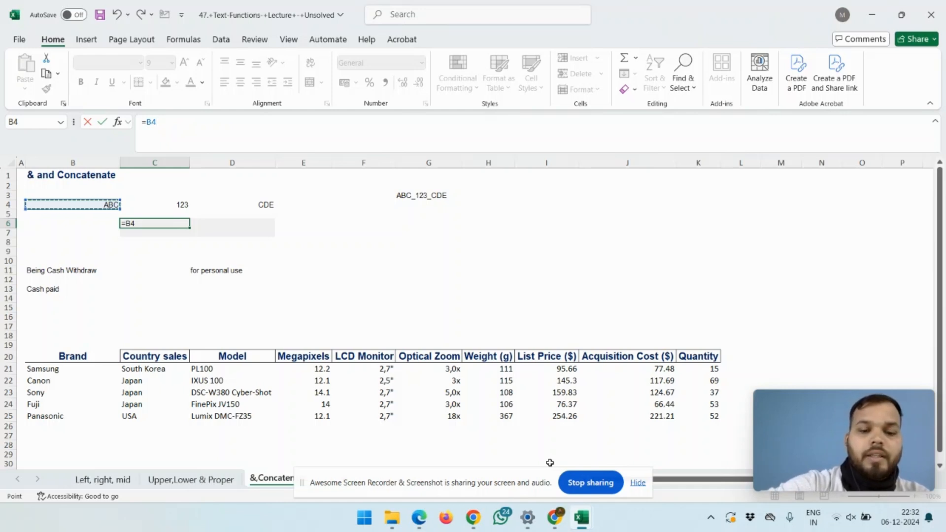
type("&")
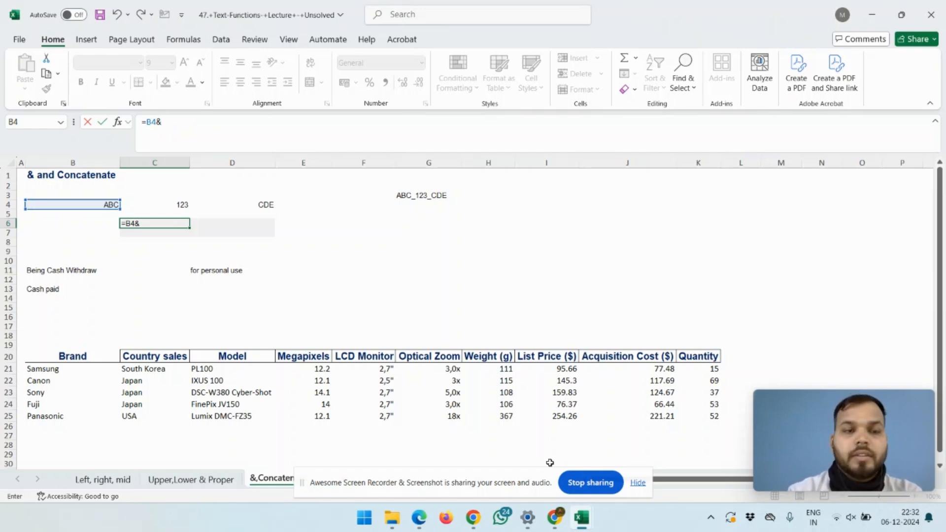
type("\"")
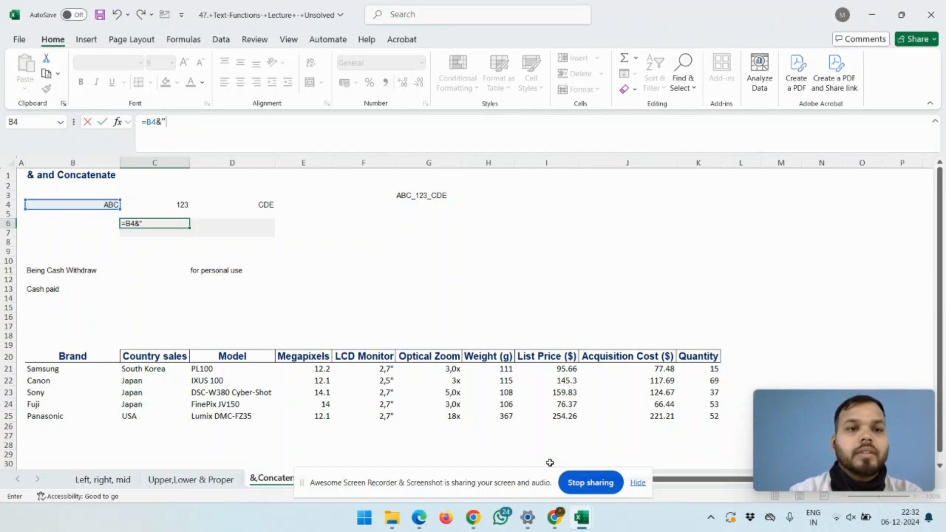
type("_")
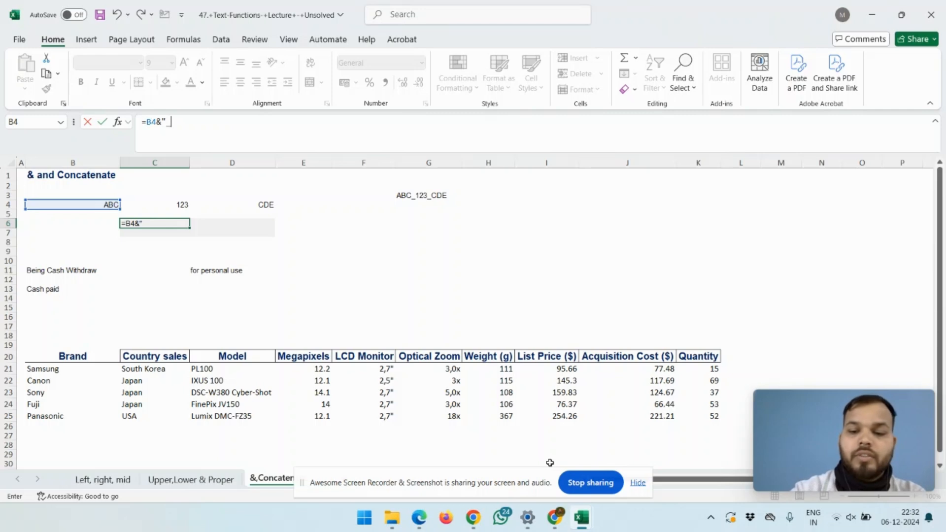
type("\",")
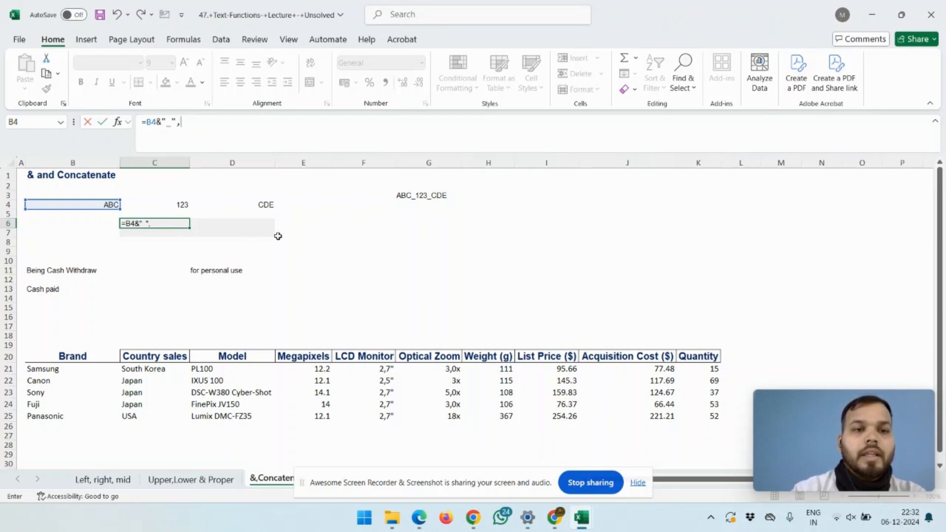
left_click(187, 205)
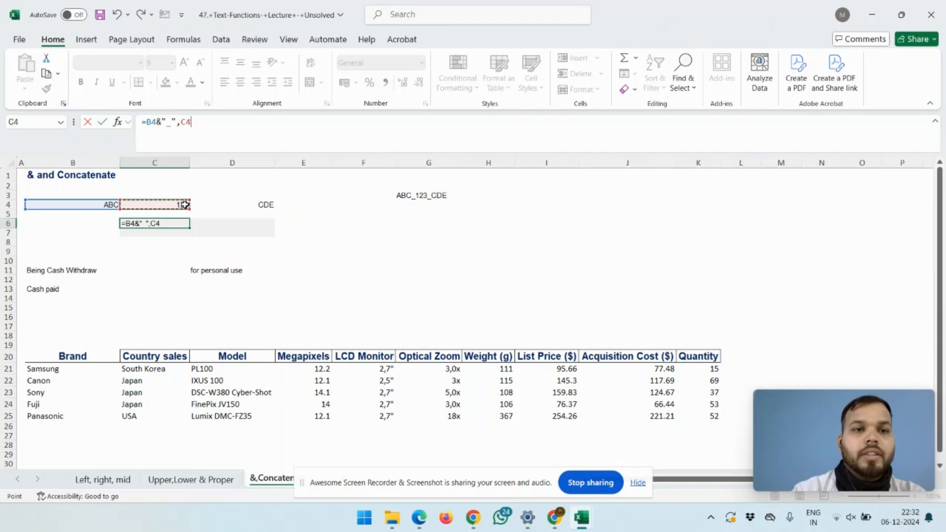
type(",\"_")
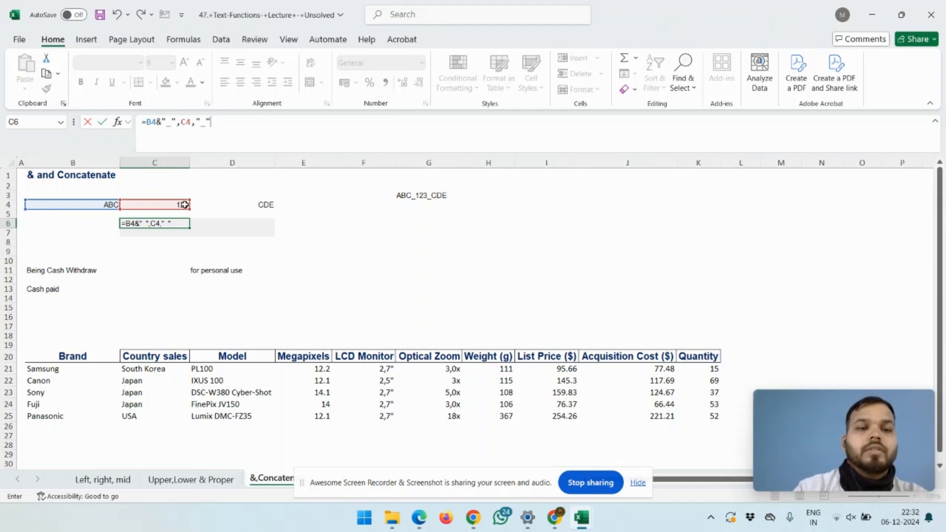
Replace the commas before and after C4 in the C6 formula with & operators.
left_click(180, 122)
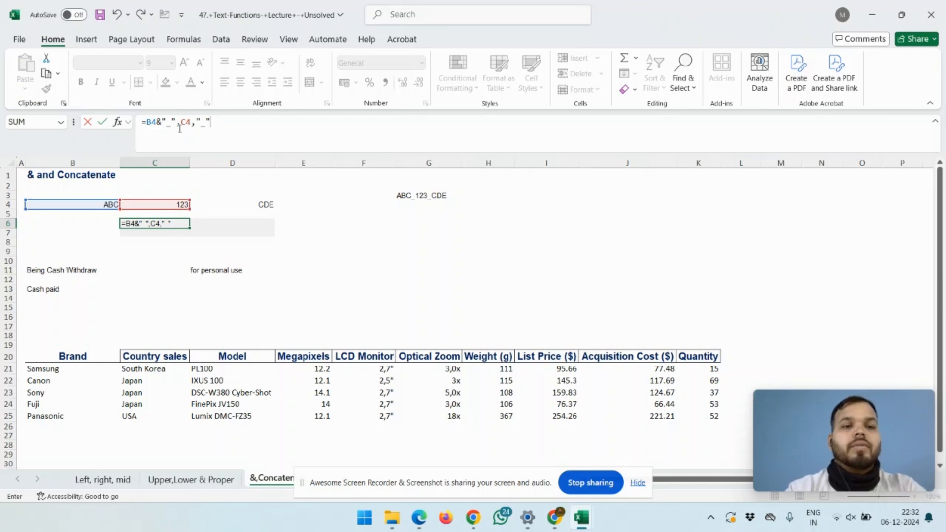
key("BackSpace")
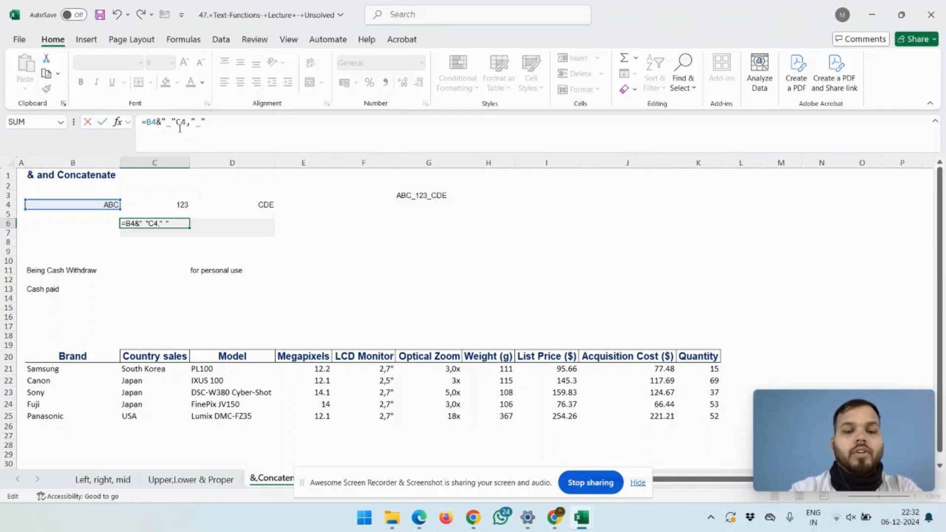
type("&")
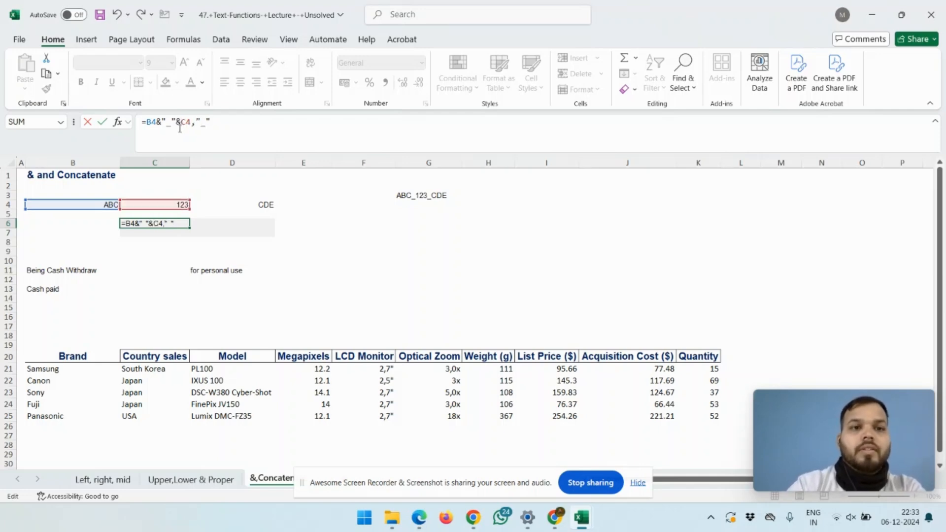
key("BackSpace")
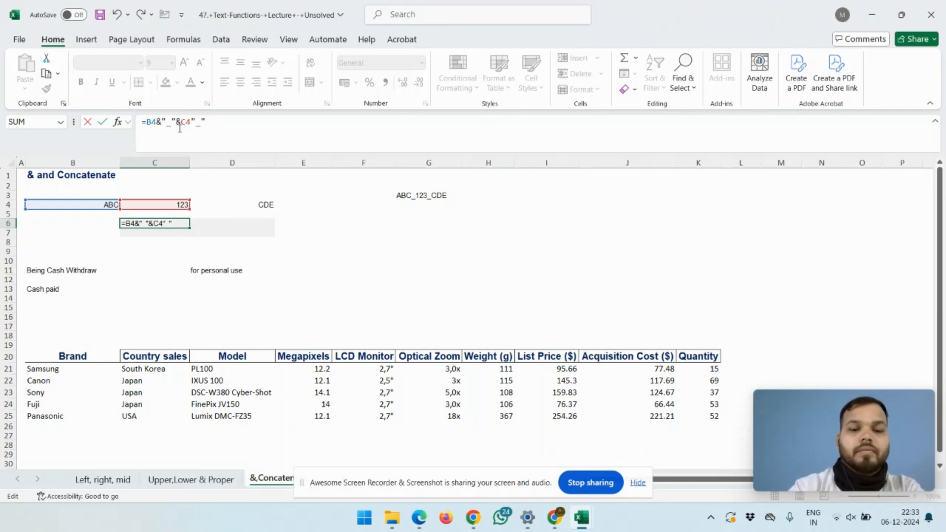
type("&C4")
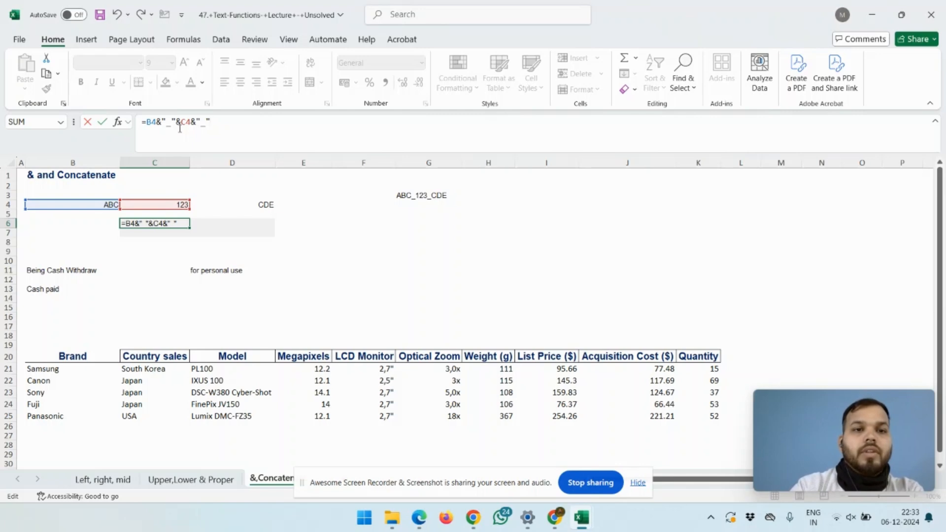
Append &D4 to the C6 formula, enter it, and reselect C6 to check the formula.
type("&")
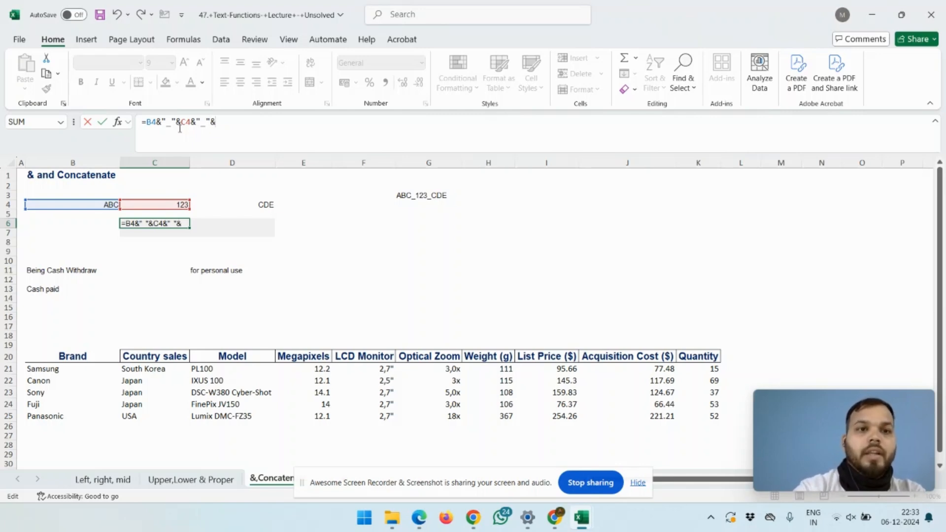
left_click(265, 205)
key("Return")
key("Up")
key("Up")
key("Right")
key("Down")
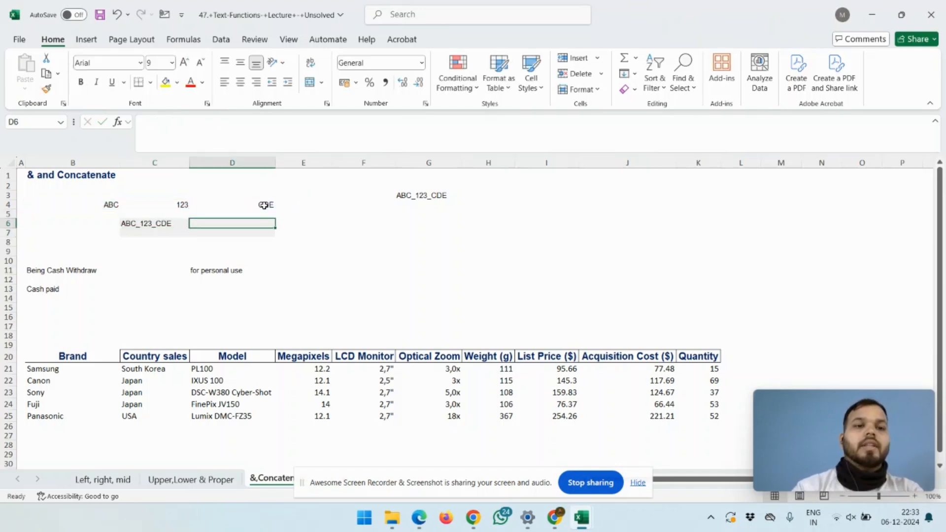
key("Left")
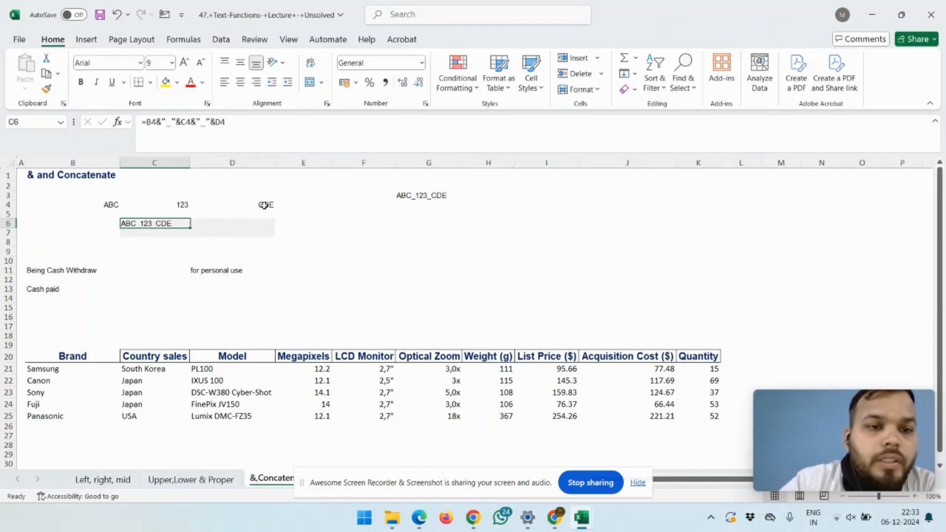
Start a formula in D6 with the CONCAT function, comparing it with CONCATENATE among the suggested functions.
key("Right")
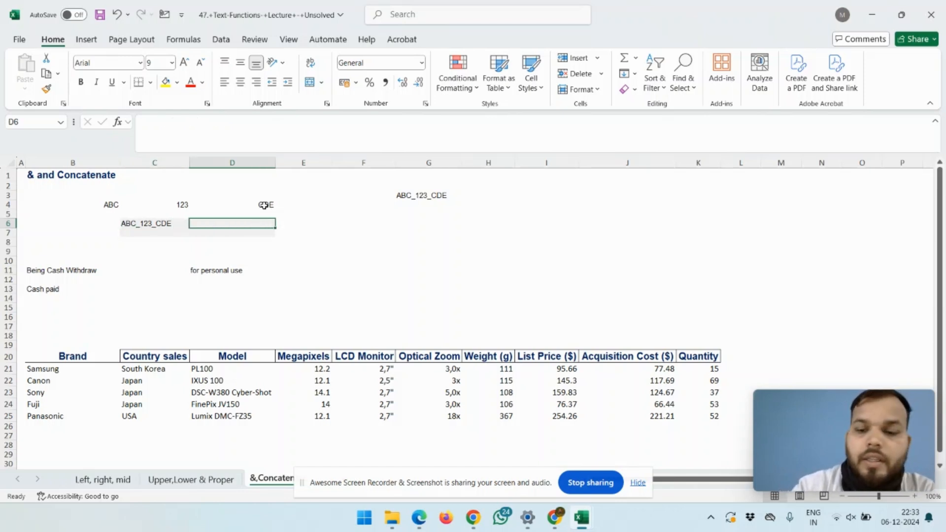
type("=con")
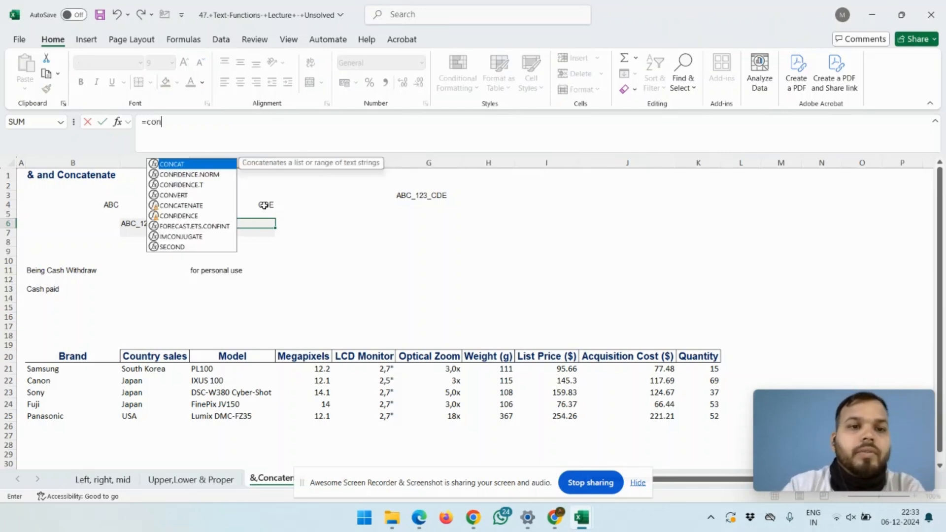
key("Down")
key("Down")
key("Down")
key("Down")
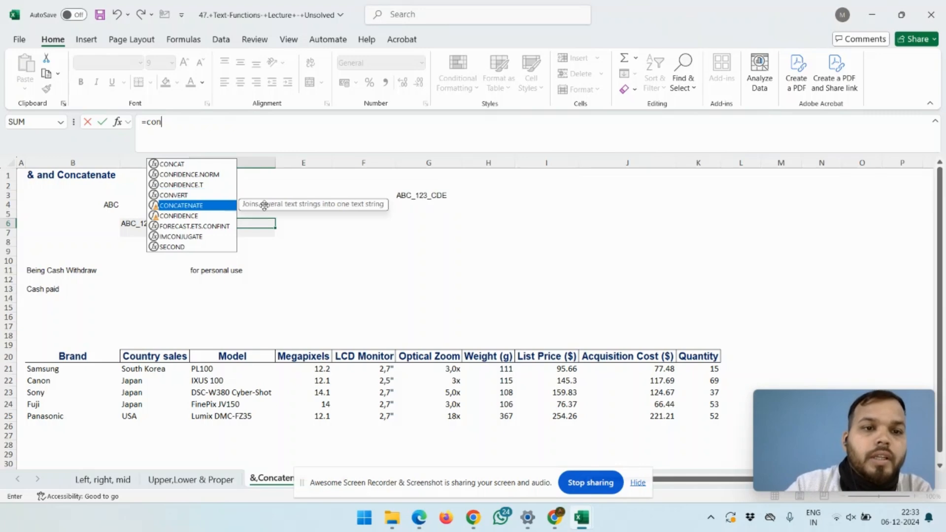
key("Up")
key("Up")
key("Up")
key("Up")
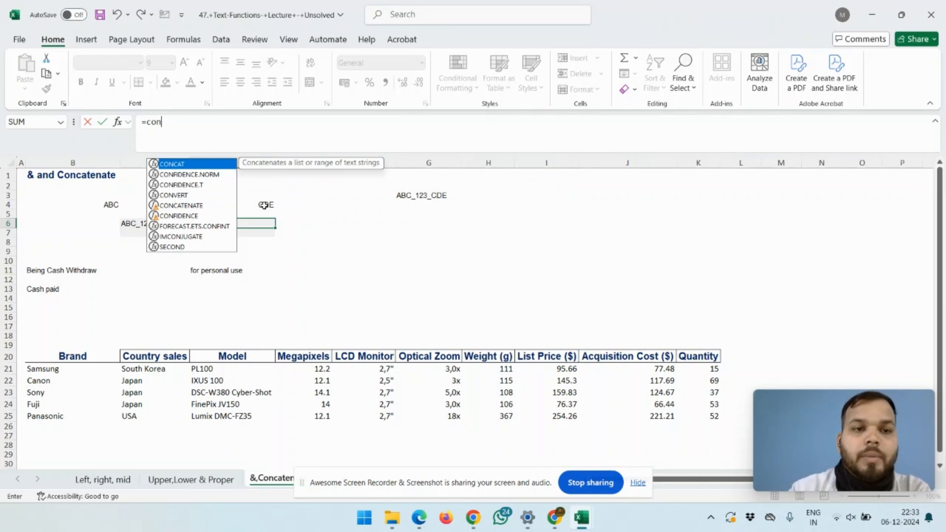
key("Tab")
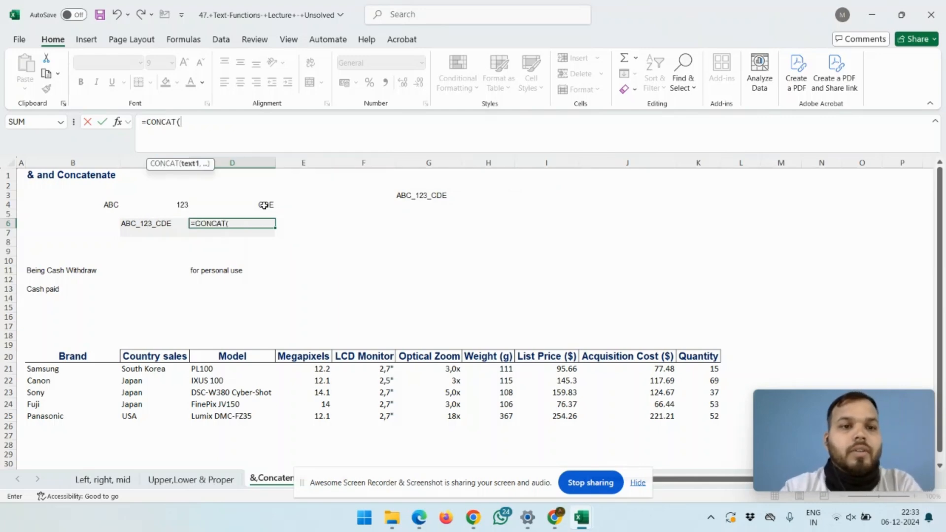
Add B4, an underscore in quotes and C4 as comma-separated arguments of the CONCAT formula in D6.
left_click(114, 207)
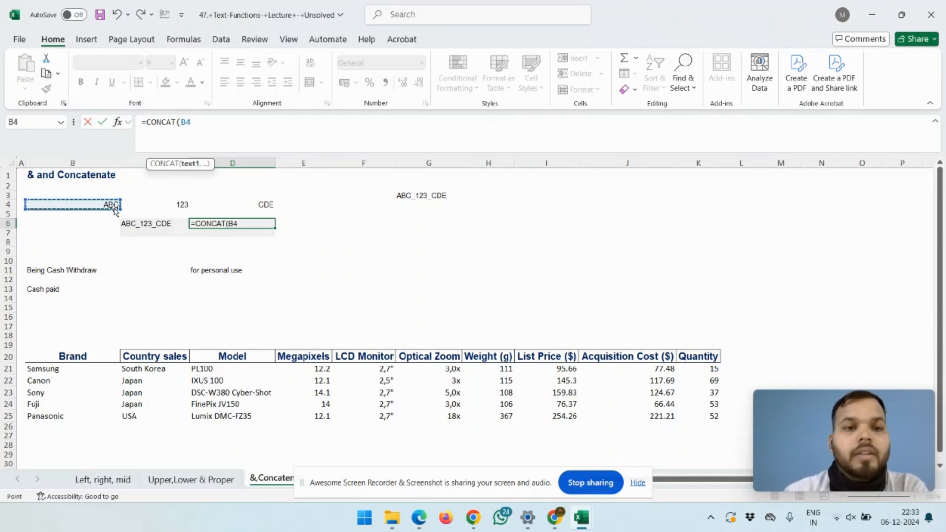
type(",")
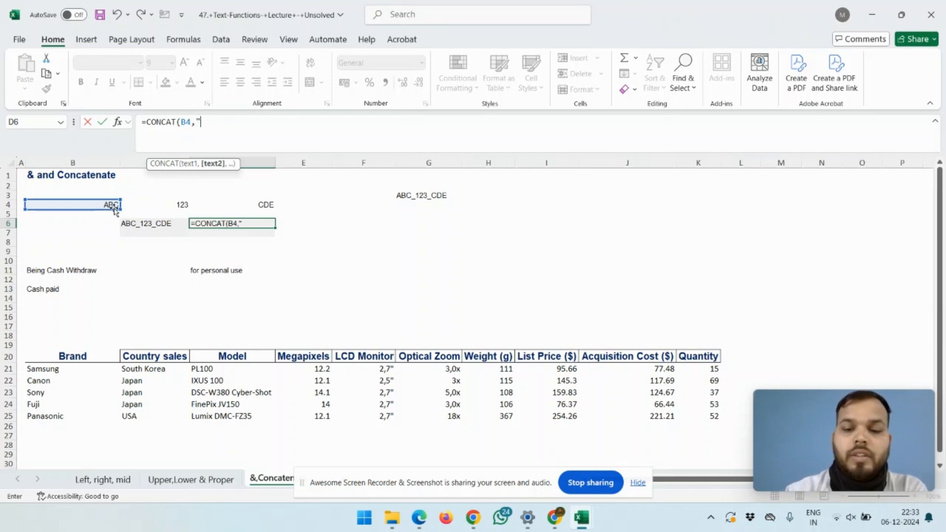
type("\",")
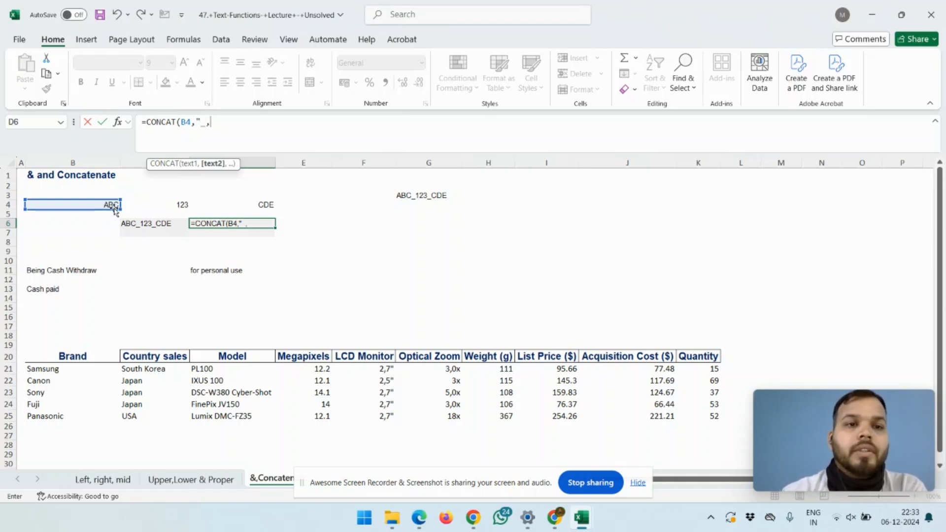
key("BackSpace")
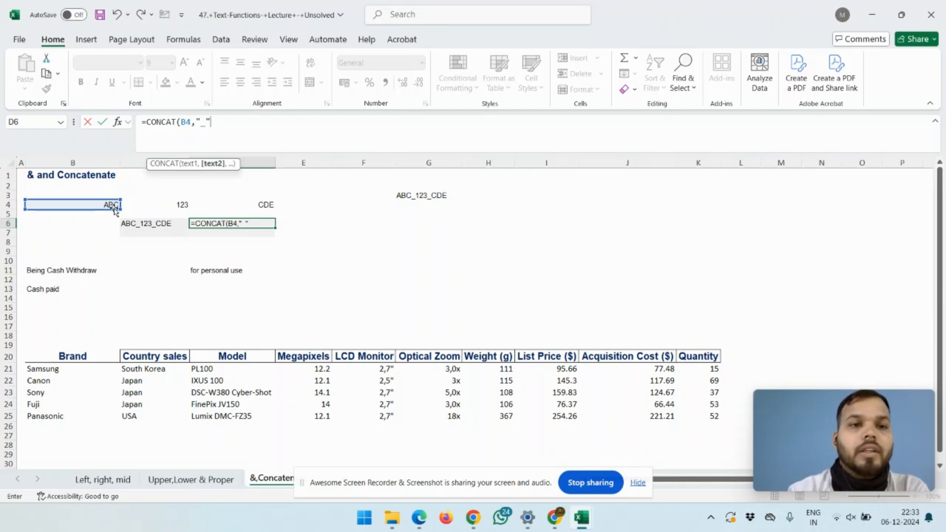
type(",")
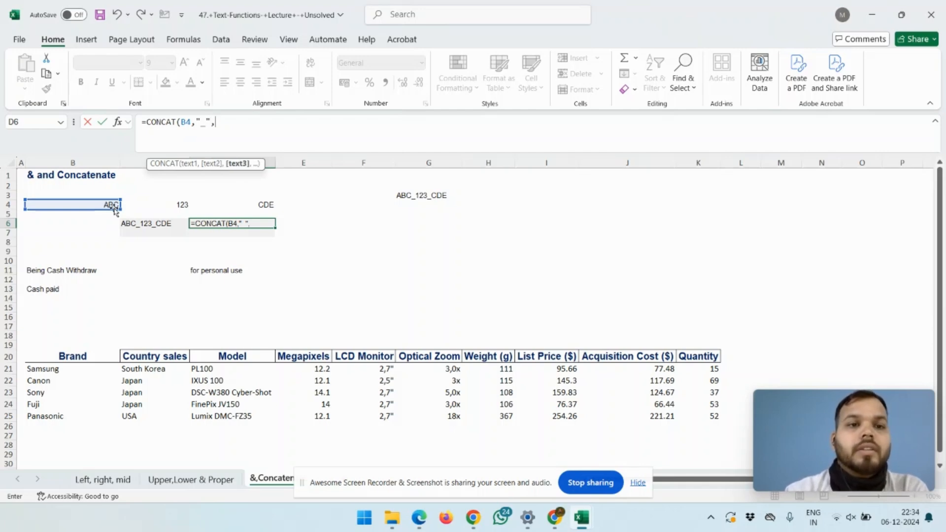
left_click(186, 205)
type(",")
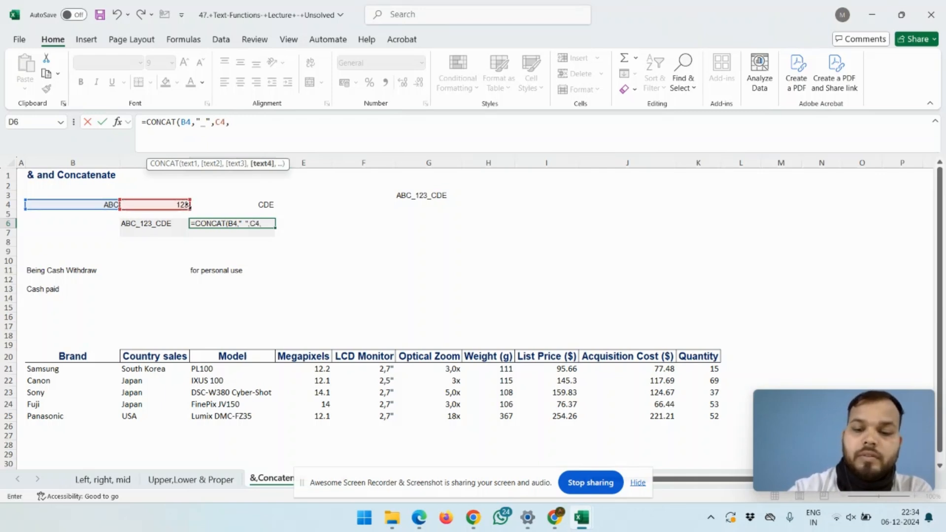
Complete the D6 formula as =CONCAT(B4,"_",C4,"_",D4) and enter it.
type("\"")
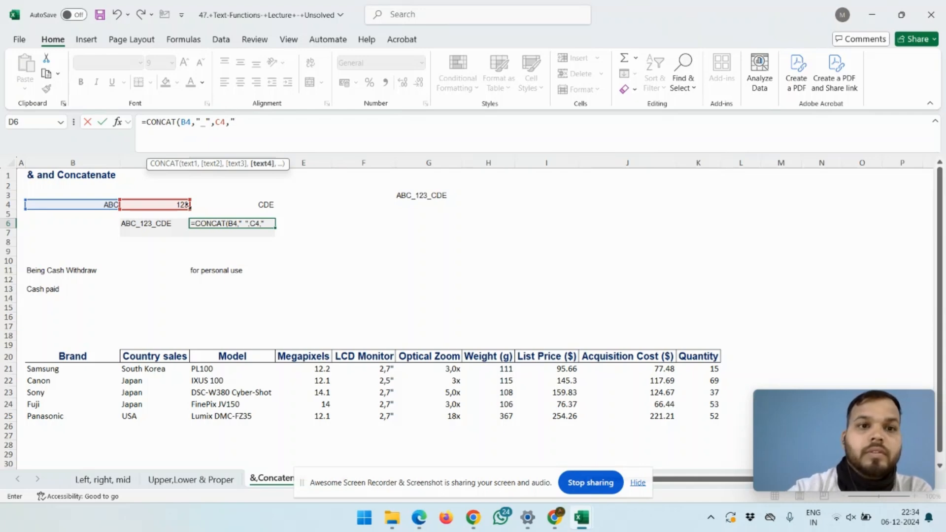
type("_")
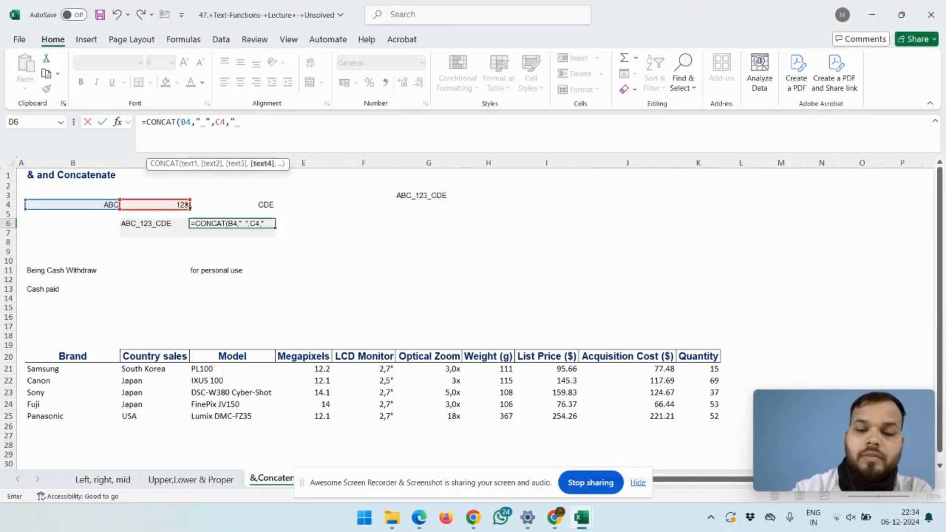
type("\",")
key("Up")
key("Up")
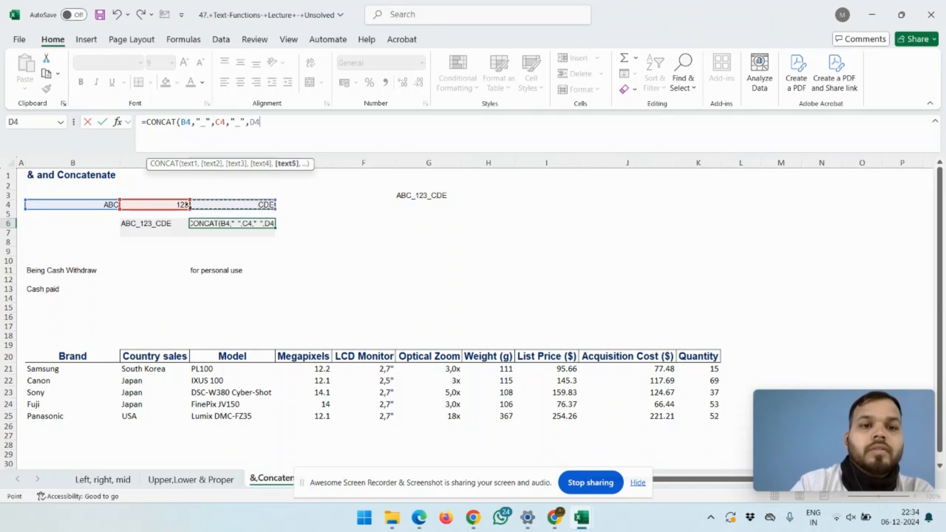
key("Return")
Compare the & formula in C6 with the CONCAT formula in D6.
key("Up")
key("Right")
key("Right")
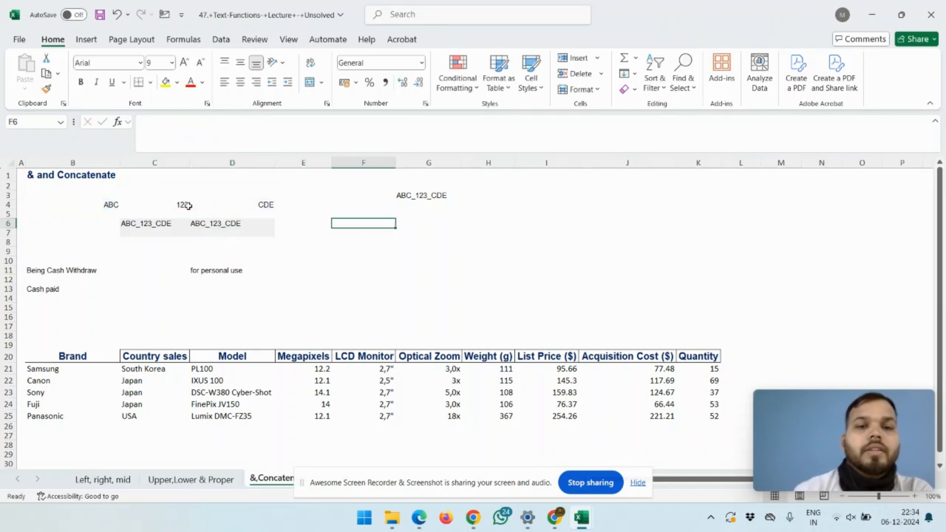
key("Left")
key("Left")
key("Left")
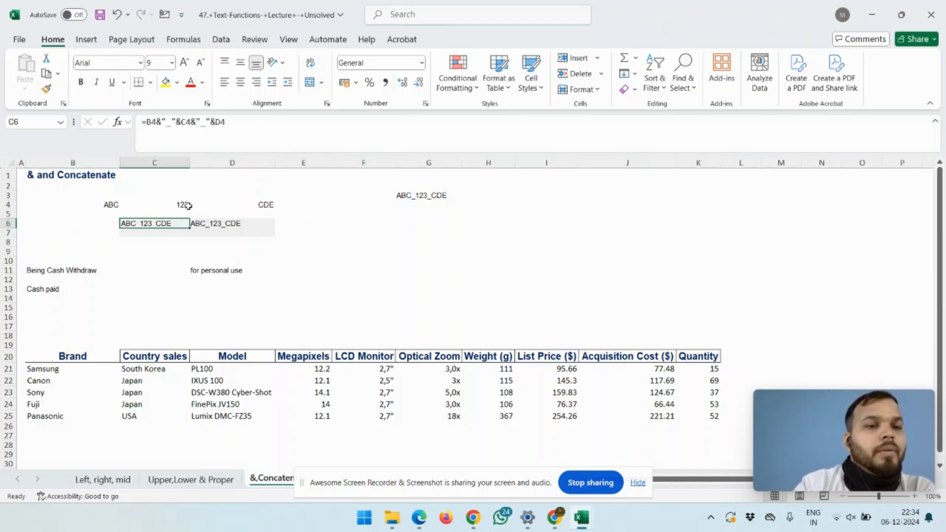
key("Right")
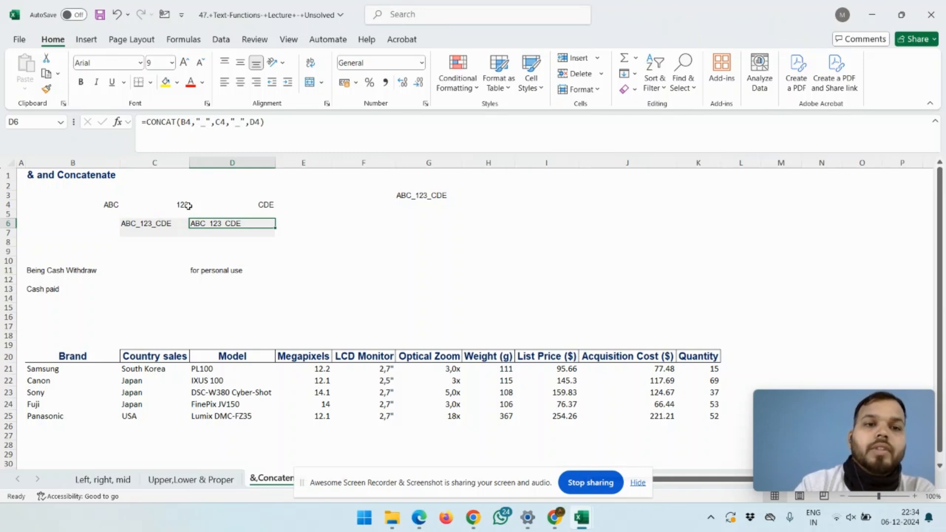
key("Left")
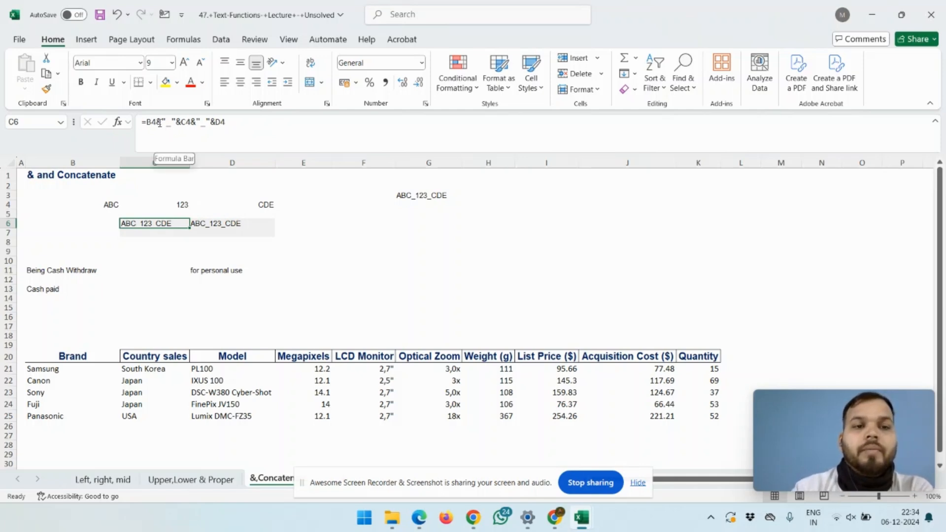
key("Right")
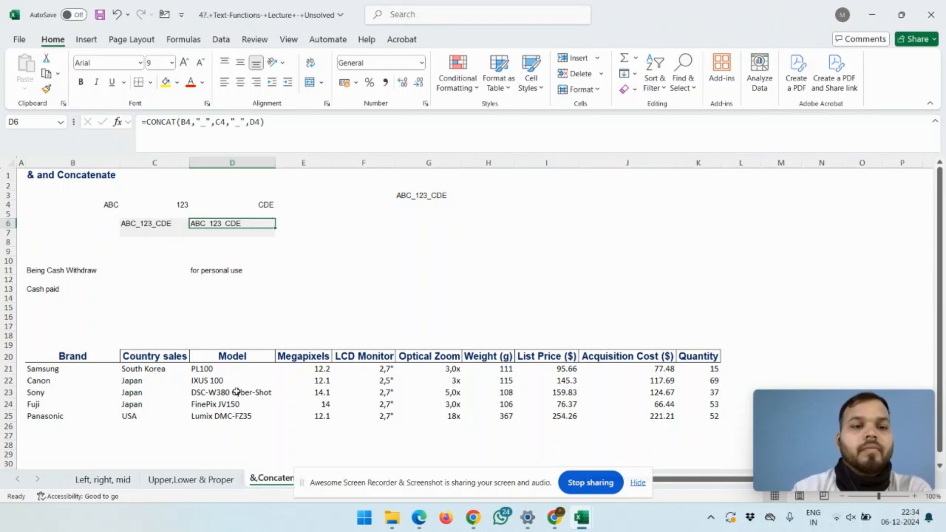
Start a formula in E11 with the CONCATENATE function, using B11 as the first text.
key("Down")
key("Down")
key("Down")
key("Down")
key("Down")
key("Right")
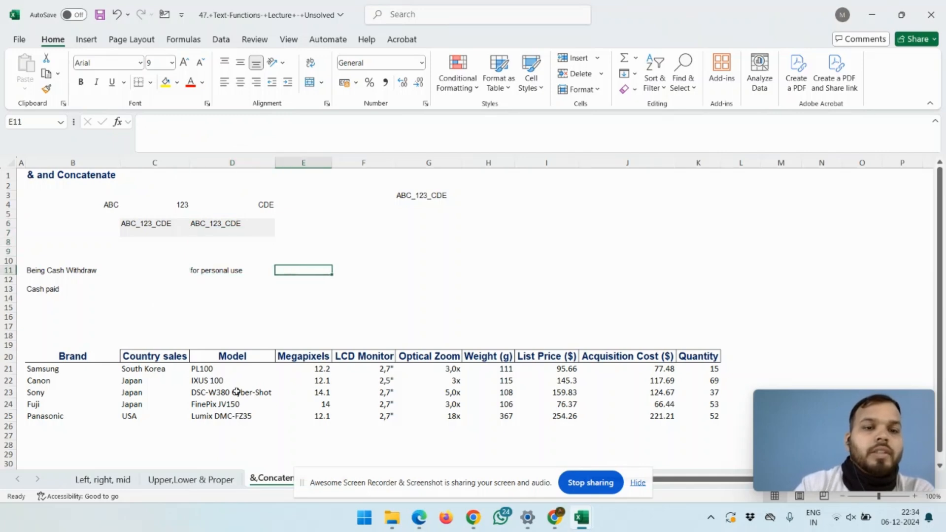
type("=")
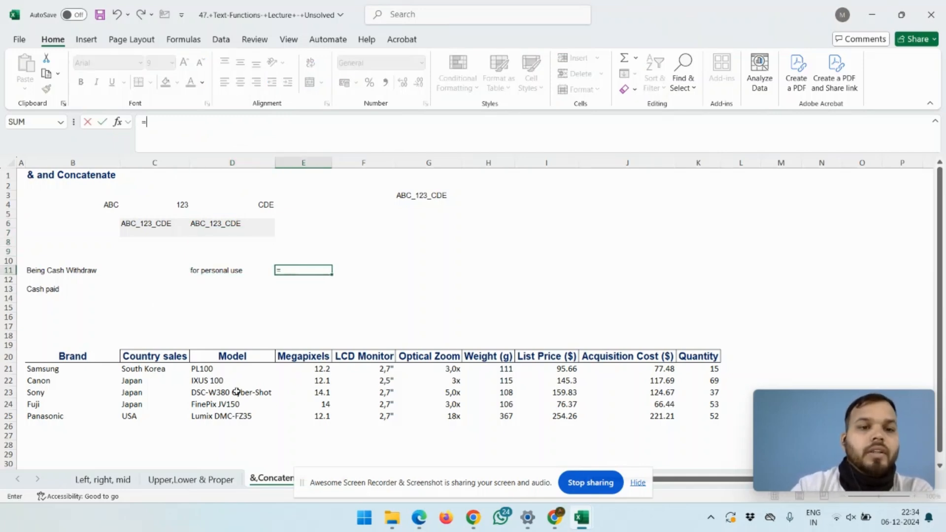
type("con")
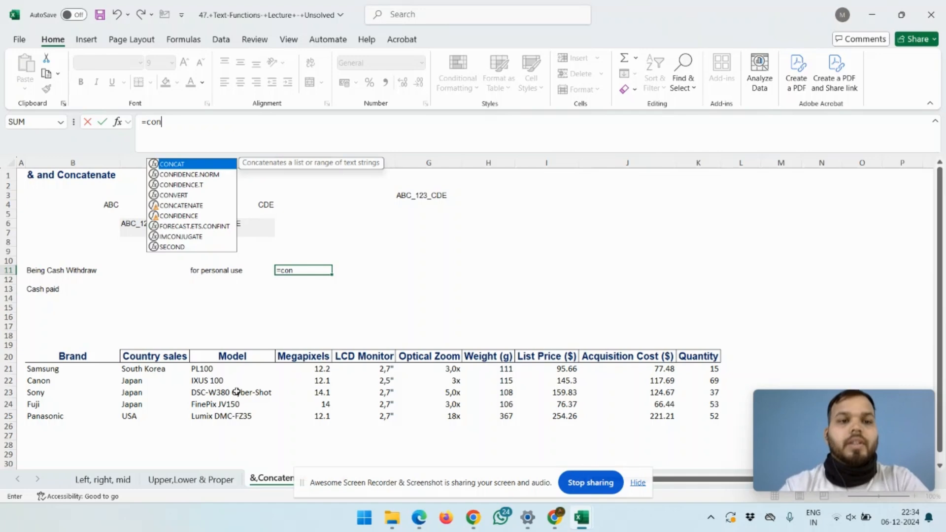
key("Tab")
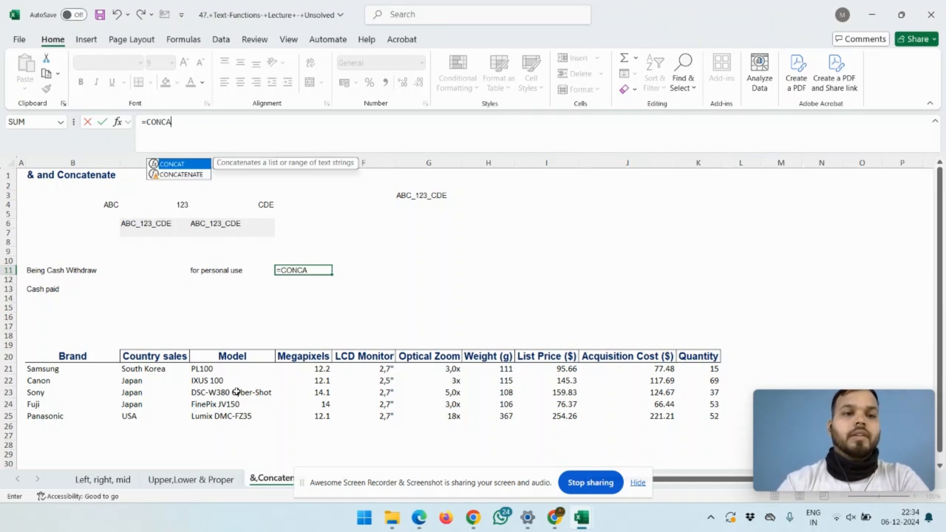
key("Down")
key("Tab")
key("Left")
key("Left")
key("Left")
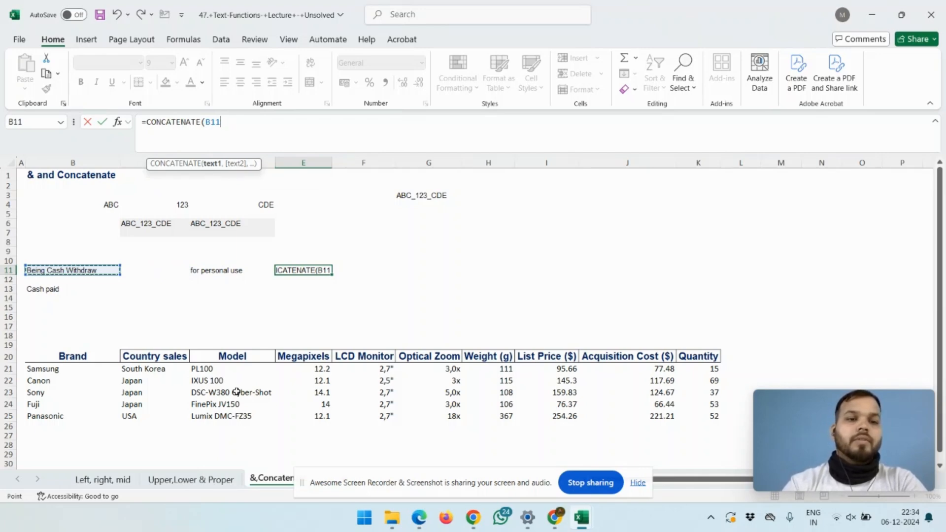
Add D11 as the second text of the CONCATENATE formula, enter it, and reselect E11.
type(",")
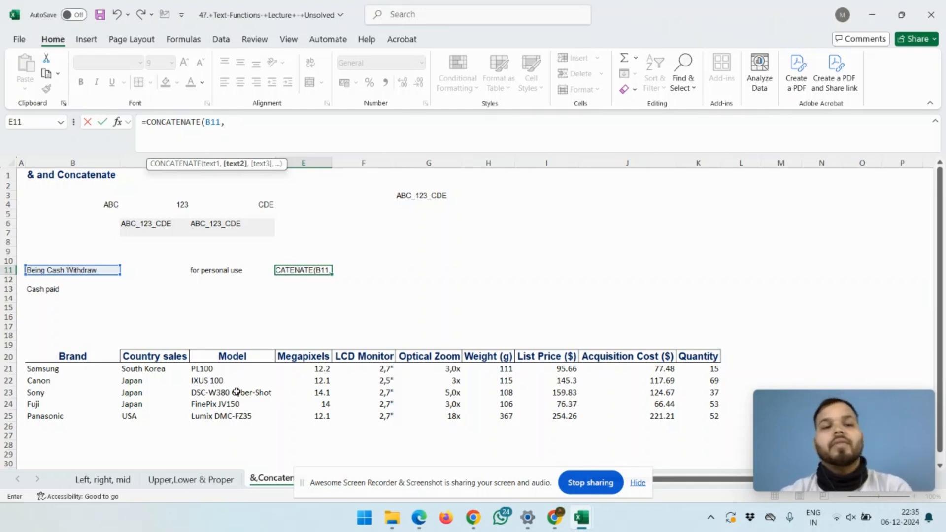
key("Left")
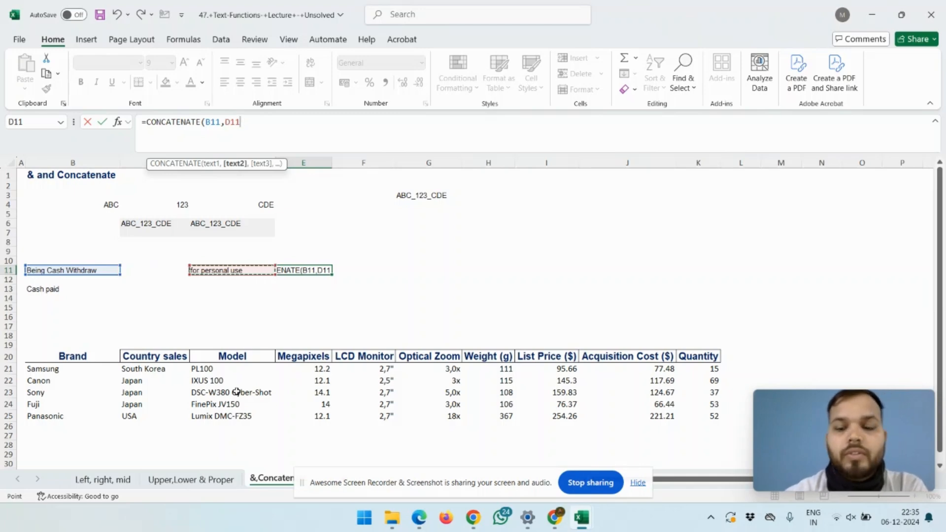
type(")")
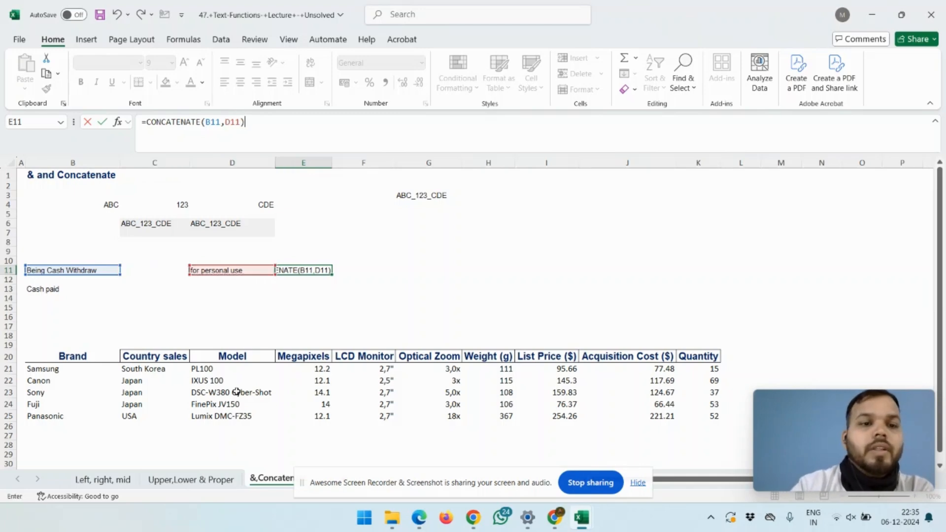
key("Return")
key("Up")
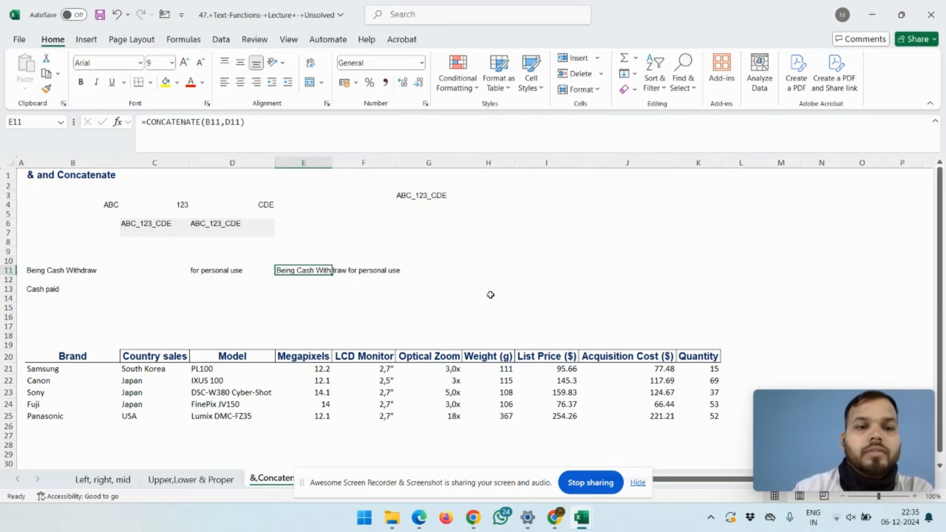
Inspect the text in D11 for extra spaces without changing it, and return to E11.
key("Left")
key("Left")
key("Right")
key("F2")
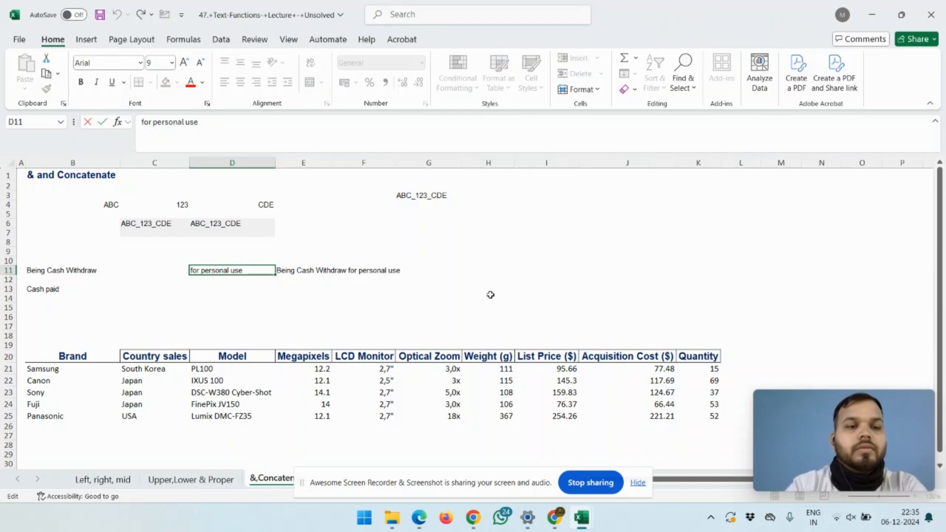
key("Escape")
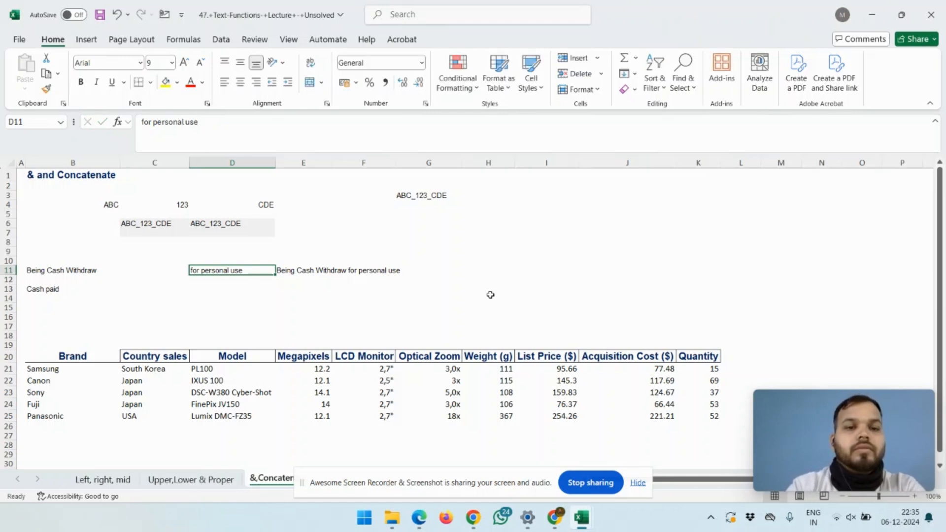
key("Right")
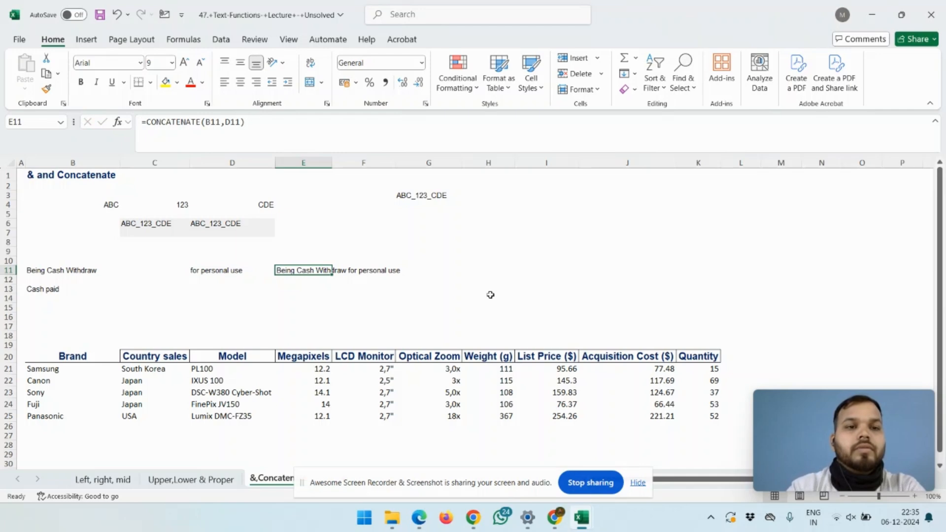
Change the function in the E11 formula from CONCATENATE to CONCAT, keeping B11 and D11 as arguments.
left_click(200, 125)
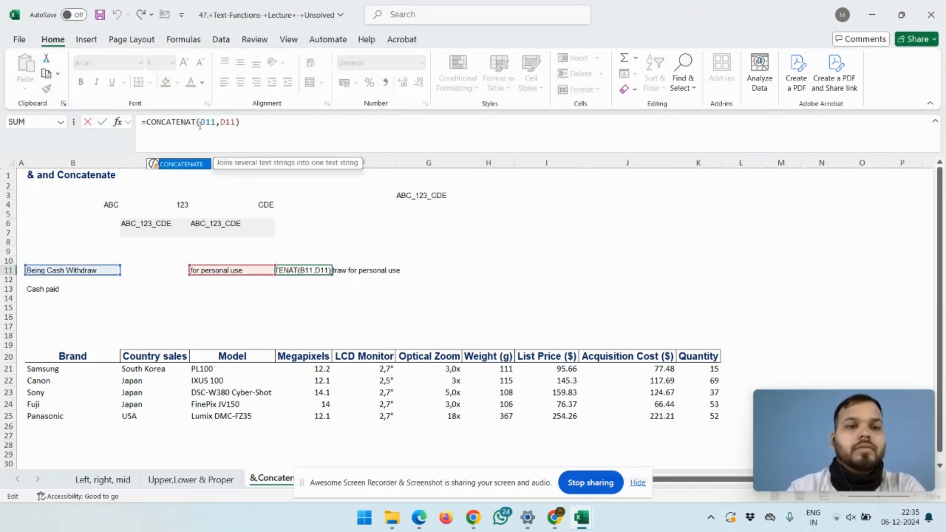
key("BackSpace")
key("BackSpace")
key("BackSpace")
key("BackSpace")
key("BackSpace")
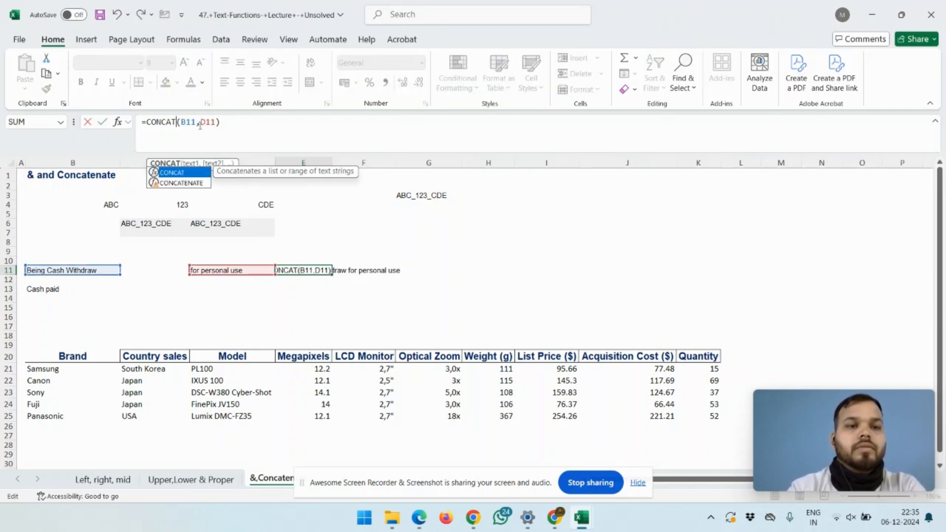
key("Return")
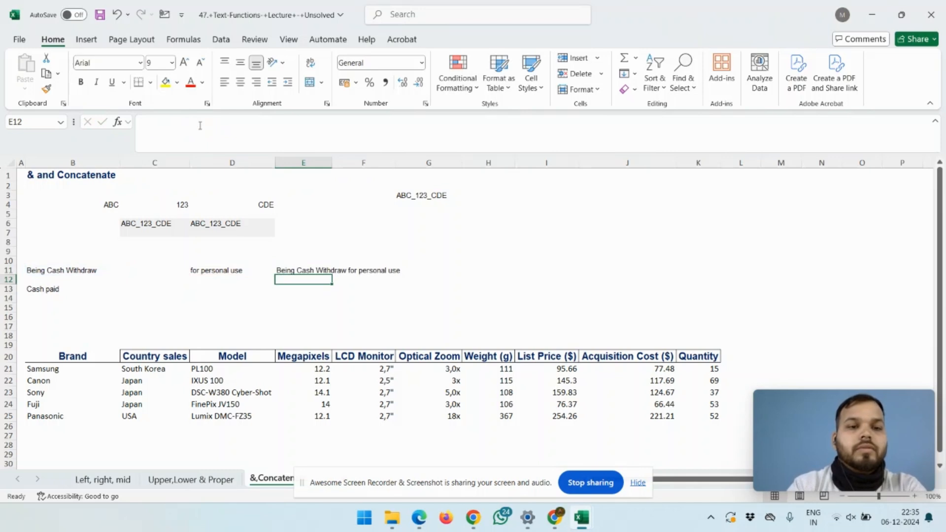
Remove the trailing space after "Being Cash Withdraw" in B11.
key("Up")
key("Left")
key("Left")
key("Left")
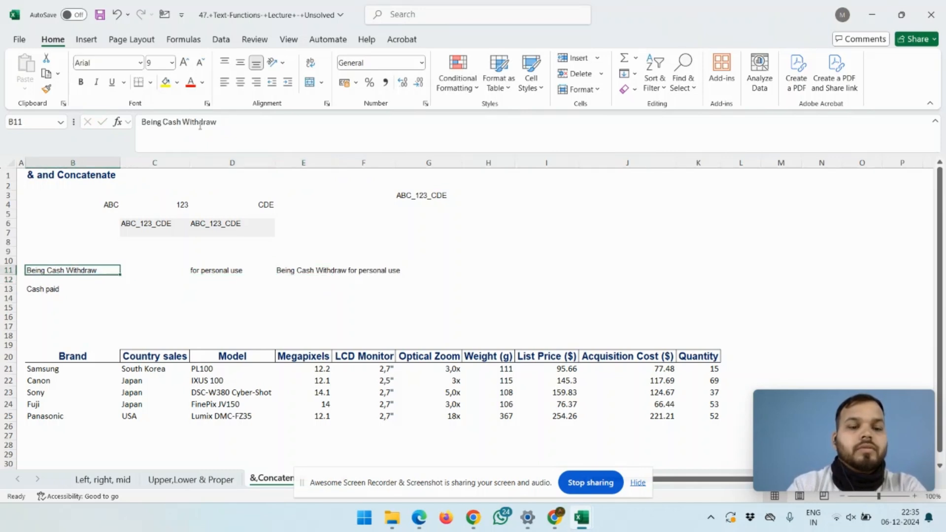
key("F2")
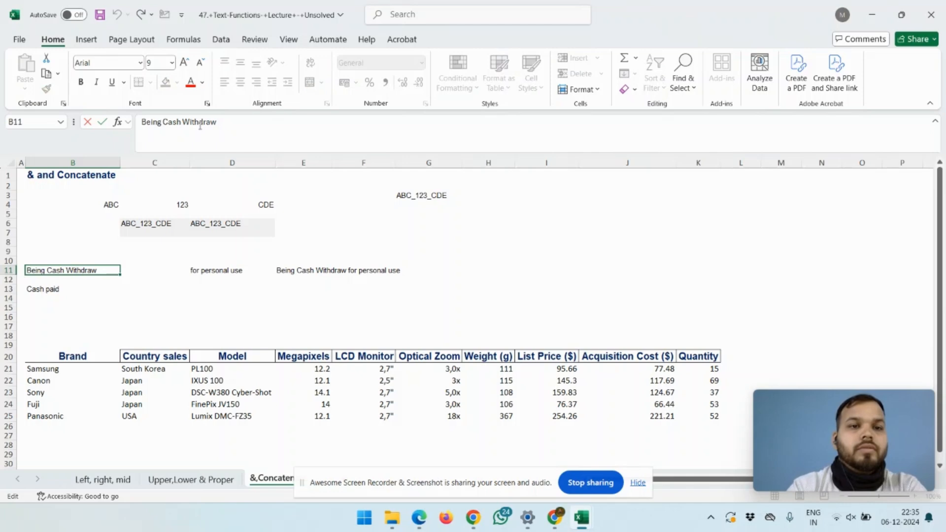
key("BackSpace")
key("Return")
key("Right")
key("Right")
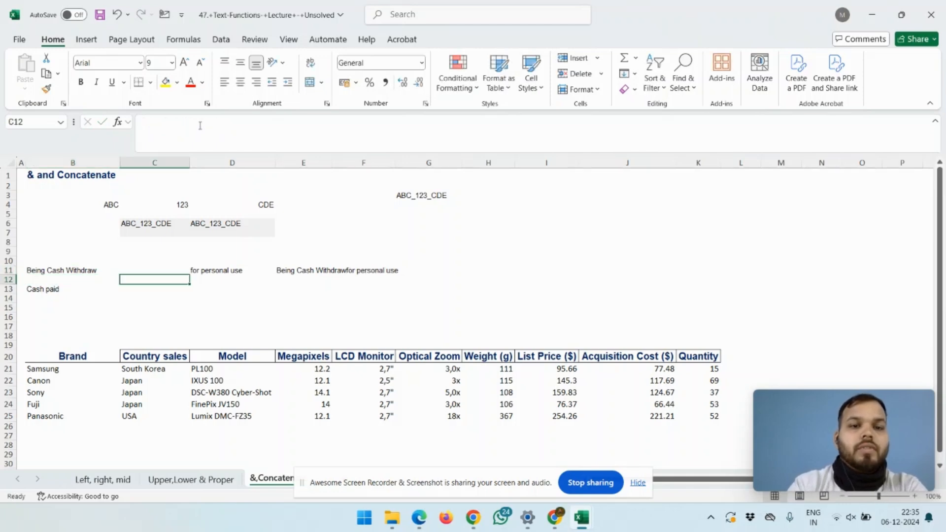
Add the trailing space back after "Being Cash Withdraw" in B11 and reselect the cell.
key("Up")
key("Left")
key("Left")
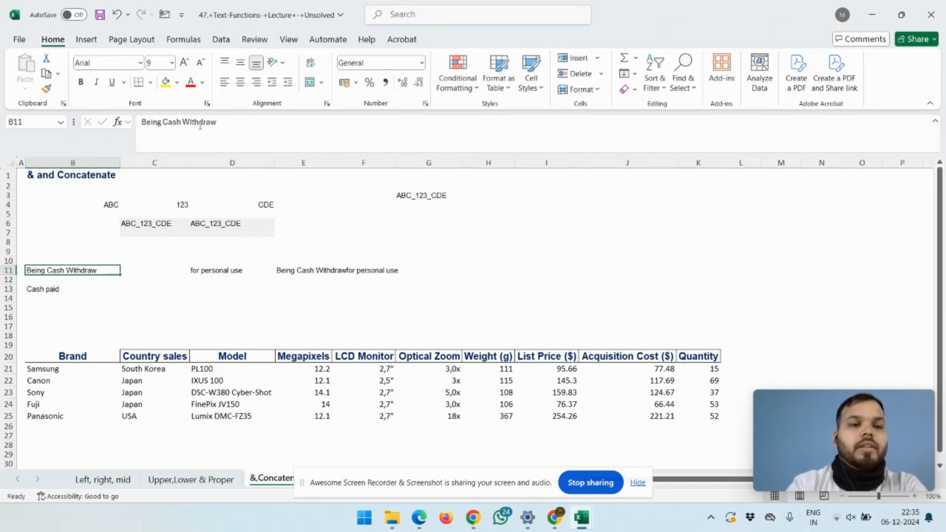
key("F2")
key("Return")
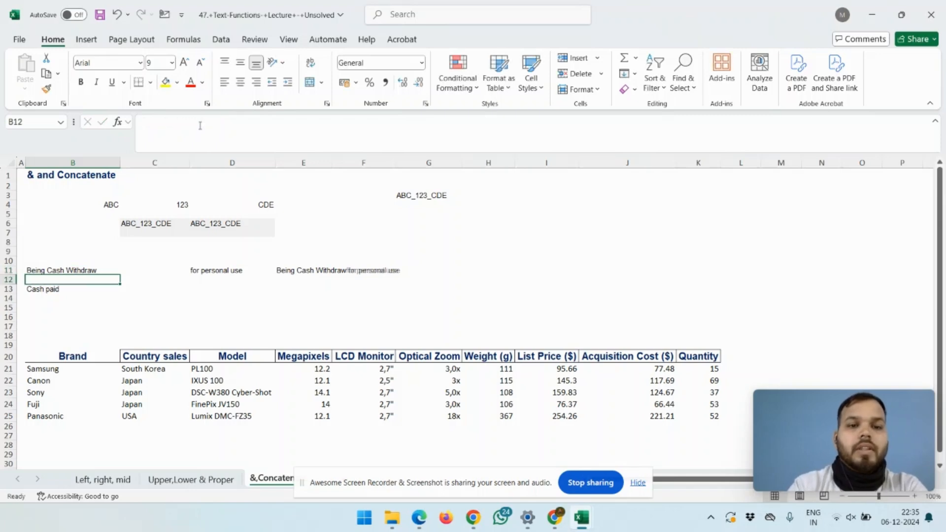
key("Up")
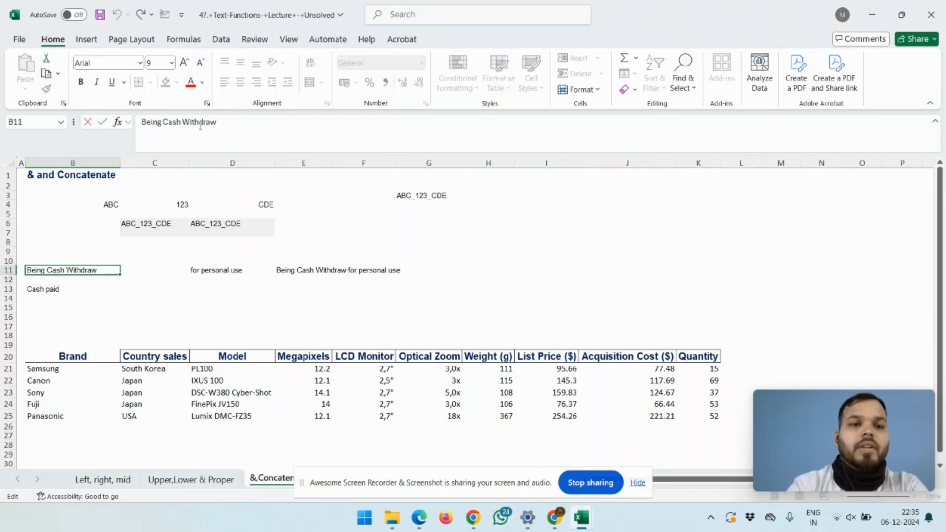
Commit B11 as "Being Cash Withdraw" without a trailing space and select E11.
key("Return")
key("Right")
key("Right")
key("Up")
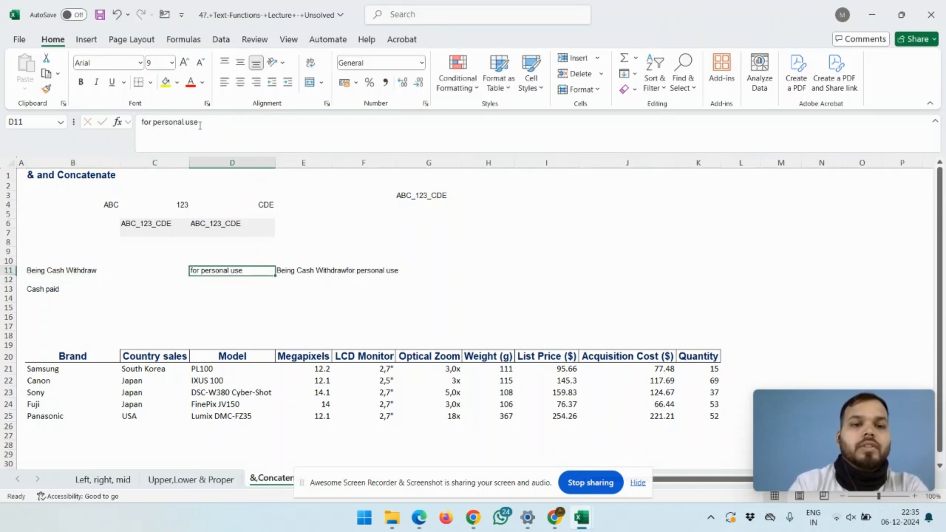
key("Right")
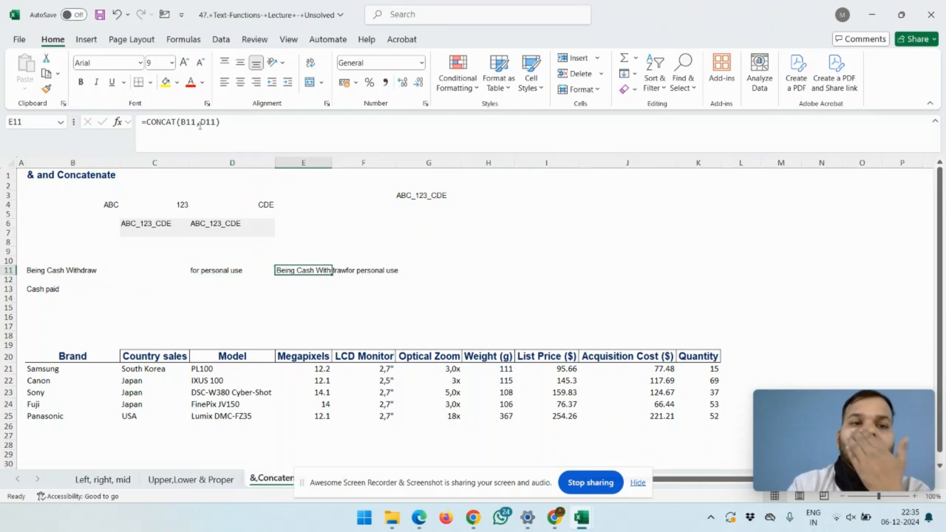
Replace CONCAT with CONCATENATE in the E11 formula, keeping B11 and D11 as arguments.
left_click(173, 123)
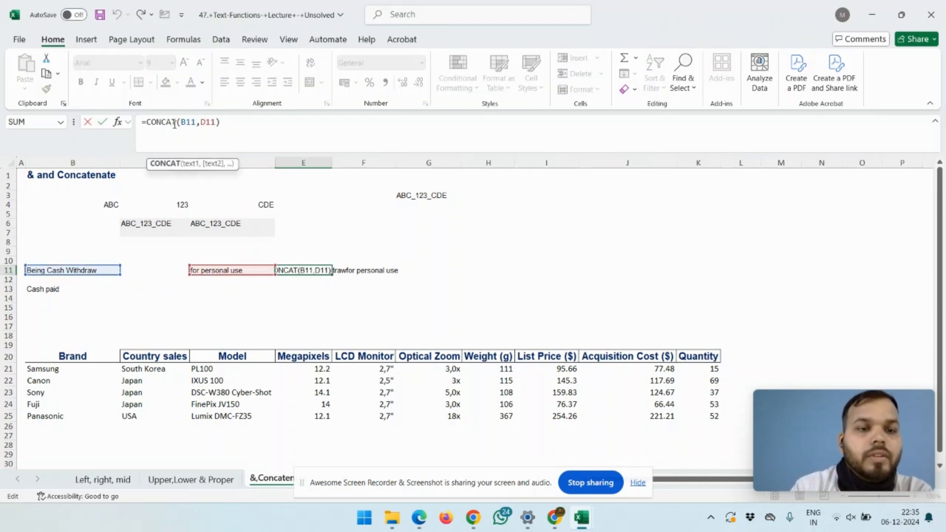
key("BackSpace")
key("BackSpace")
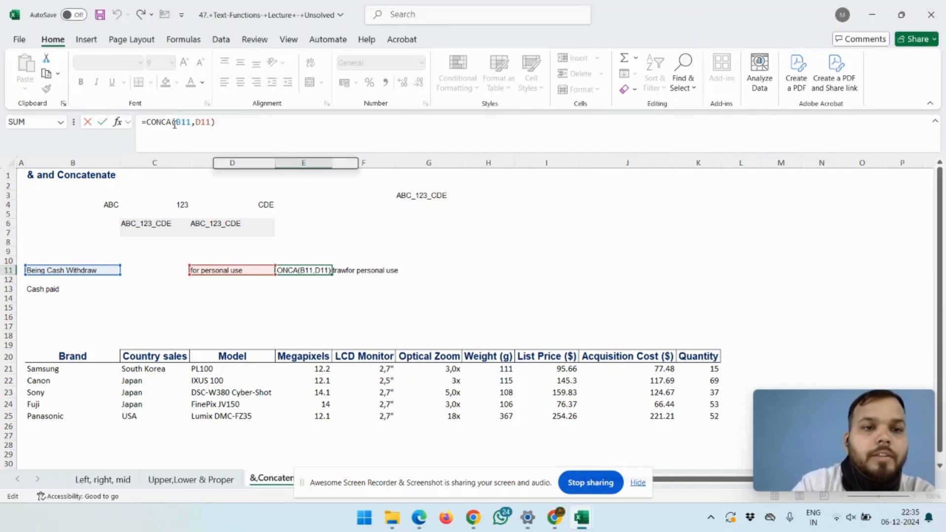
key("Return")
key("Up")
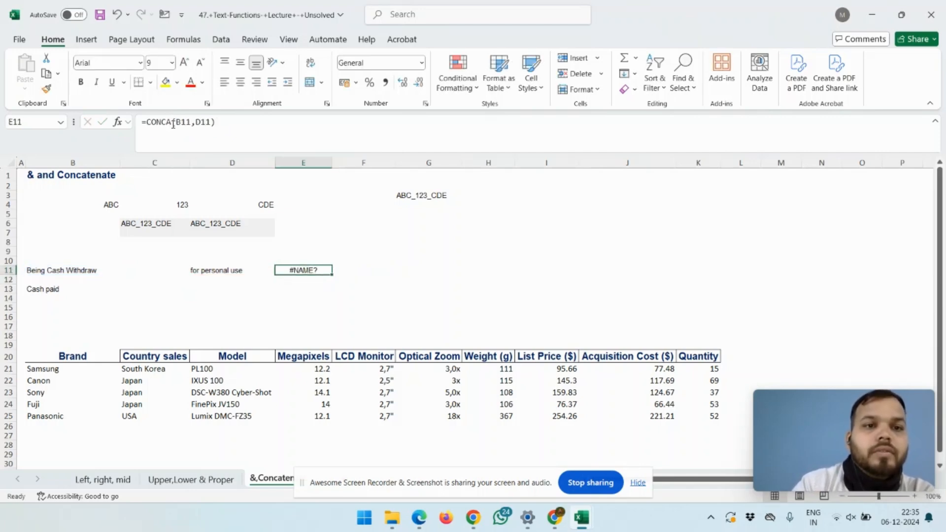
left_click(173, 124)
key("BackSpace")
key("Down")
key("Tab")
key("Return")
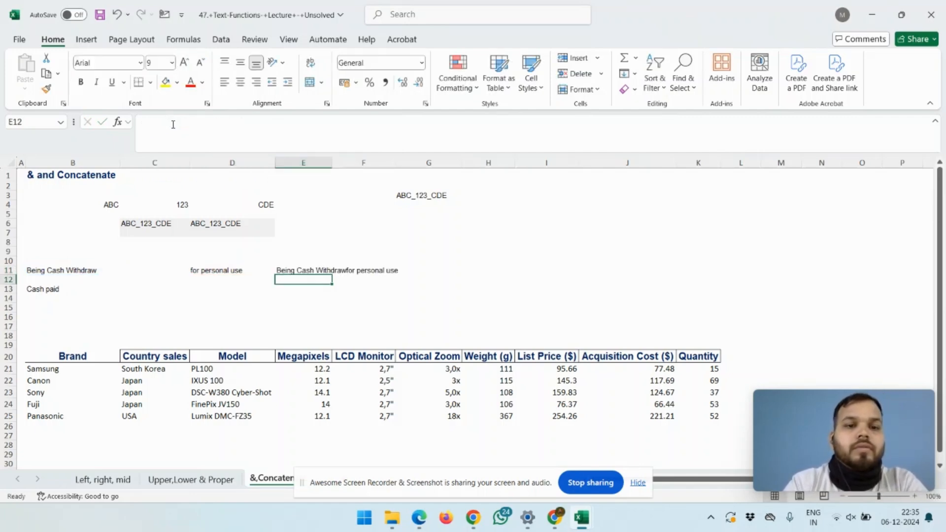
Insert " " as a separate argument between B11 and D11 in the E11 CONCATENATE formula.
key("Up")
key("Left")
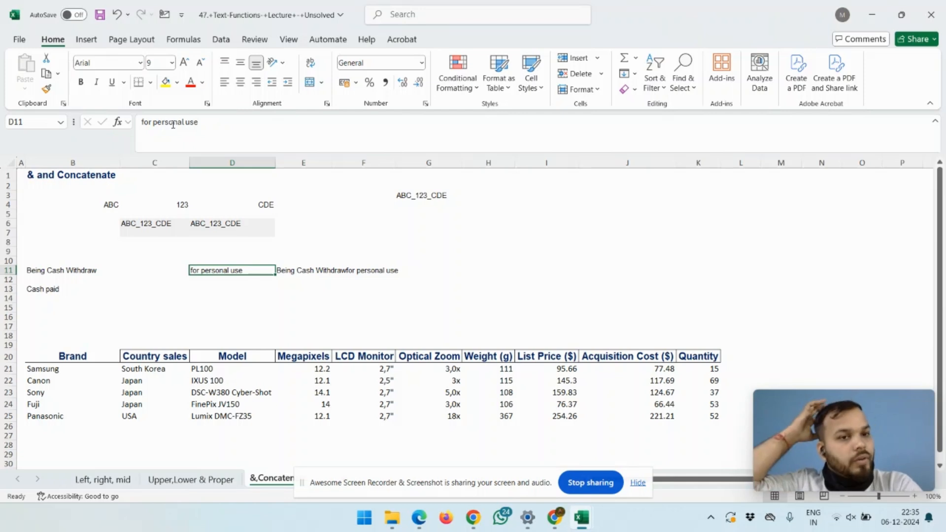
key("Right")
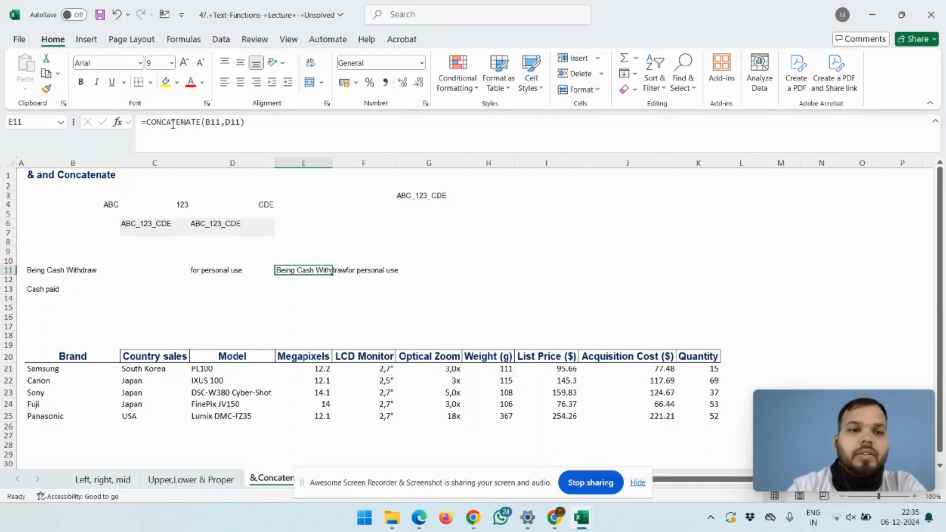
left_click(227, 126)
type("\" \"")
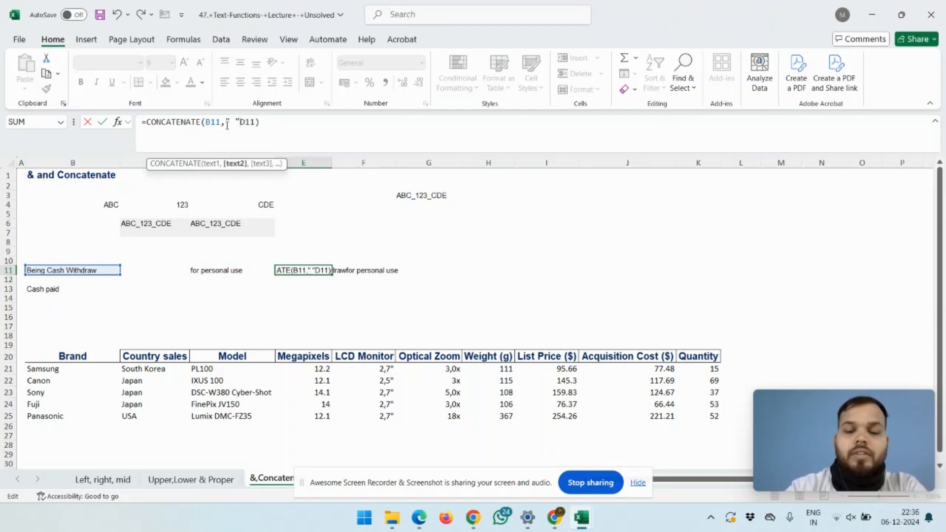
type(",")
key("Return")
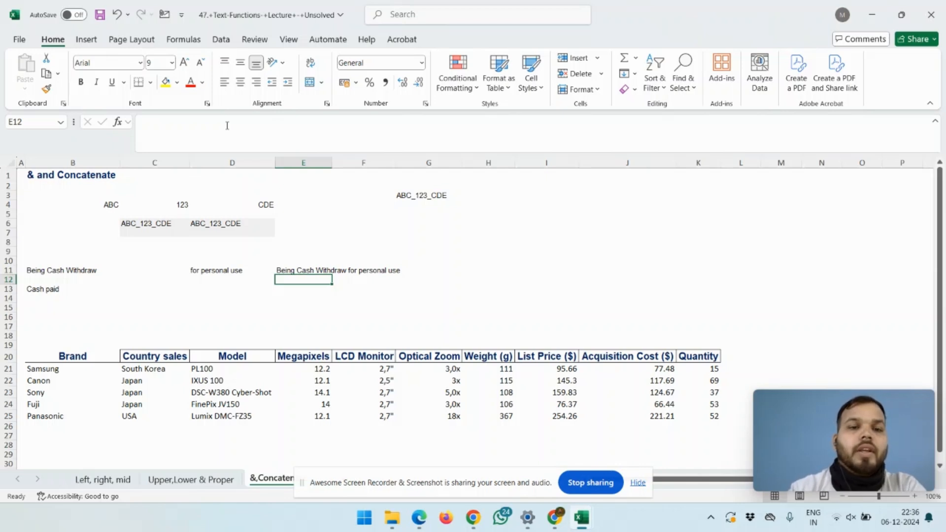
Look over the product table's headings in row 20 and the empty cells beyond the Quantity column.
key("Up")
key("Down")
key("Down")
key("Down")
key("Down")
key("Down")
key("Down")
key("Down")
key("Down")
key("Down")
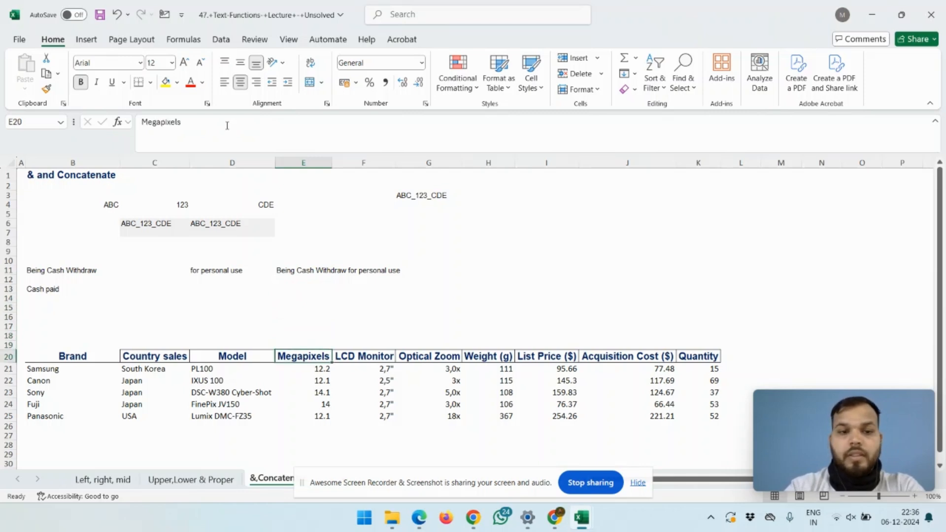
key("Right")
key("Down")
key("Right")
key("Right")
key("Right")
key("Right")
key("Right")
key("Right")
key("Right")
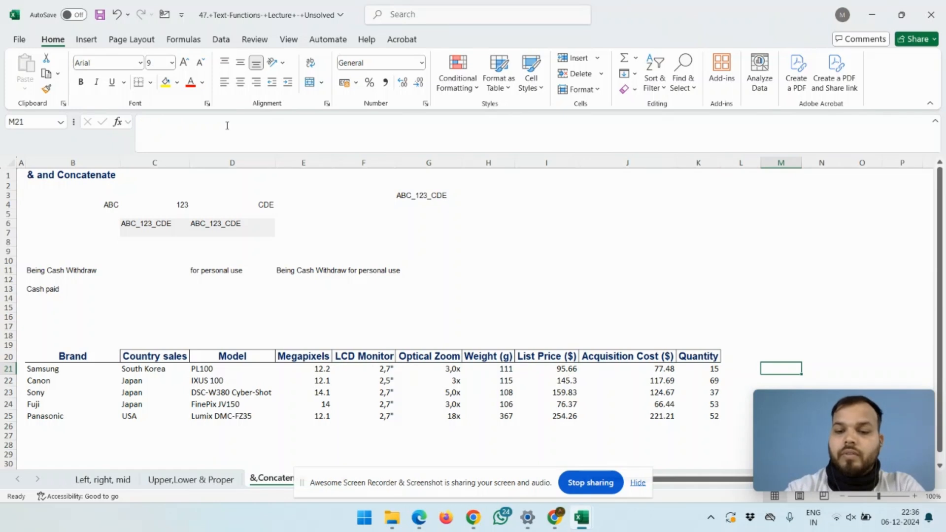
key("Up")
key("Up")
key("Up")
key("Up")
key("Up")
key("Up")
key("Up")
key("Up")
key("Up")
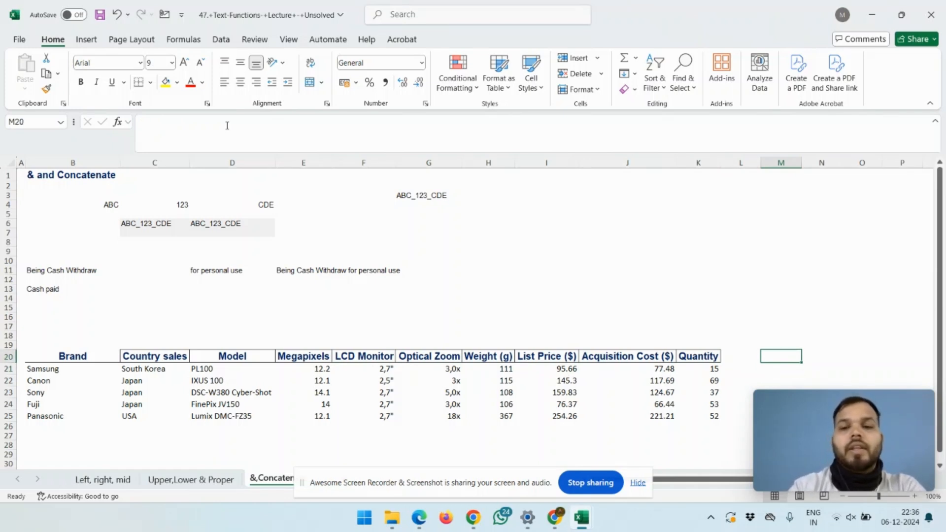
key("Left")
key("Left")
key("Left")
key("Left")
key("Left")
key("Left")
key("Left")
key("Left")
key("Left")
key("Left")
key("Left")
key("Down")
key("Down")
key("Down")
key("Down")
key("Down")
key("Down")
key("Down")
key("Down")
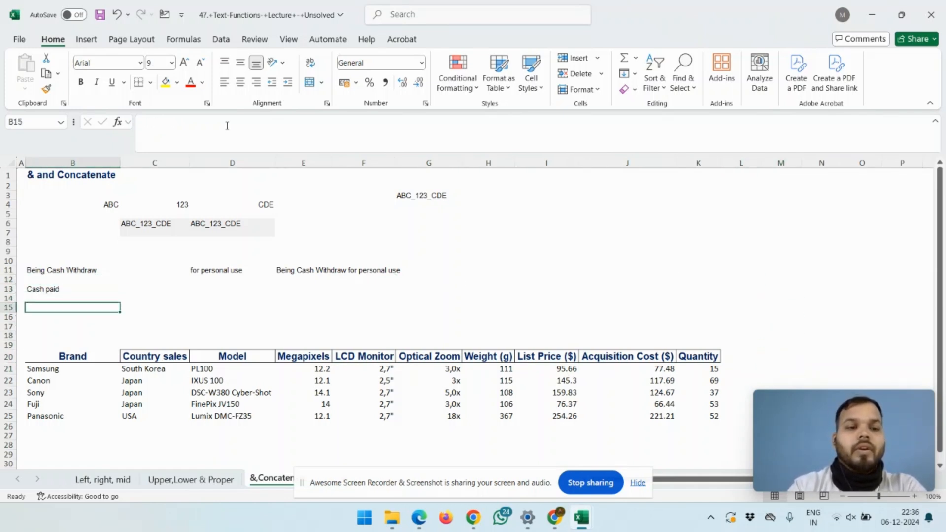
key("Right")
key("Right")
key("Right")
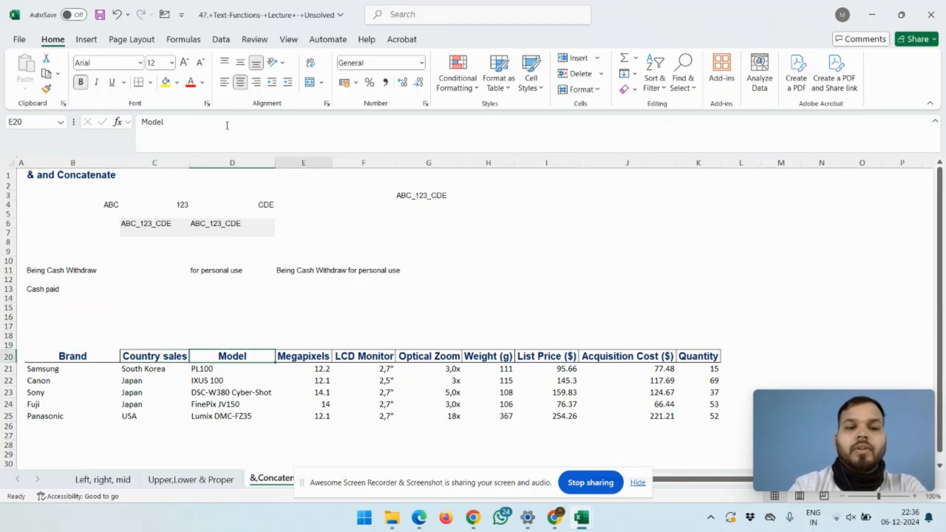
key("Right")
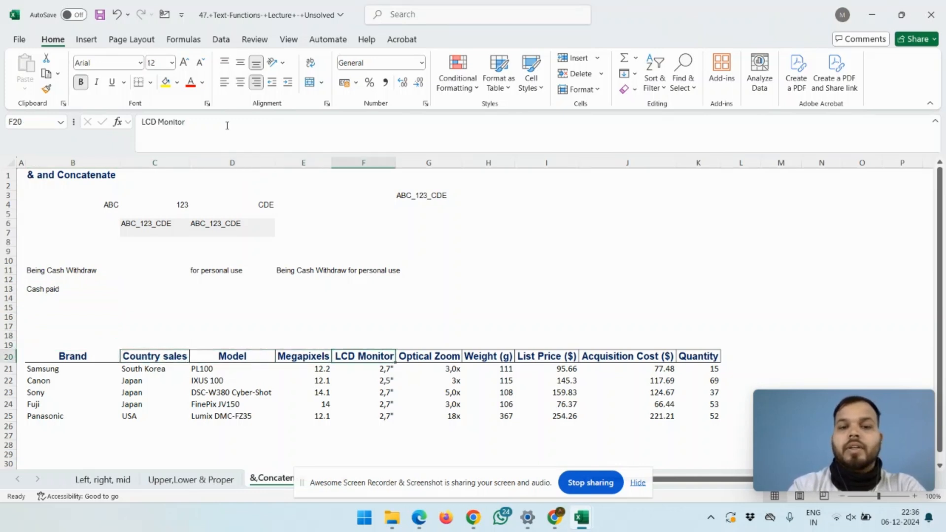
Review the underscore-joined sample text in G3 as the pattern for combining cells.
key("Up")
key("Up")
key("Up")
key("Up")
key("Up")
key("Up")
key("Up")
key("Up")
key("Up")
key("Up")
key("Up")
key("Up")
key("Up")
key("Up")
key("Up")
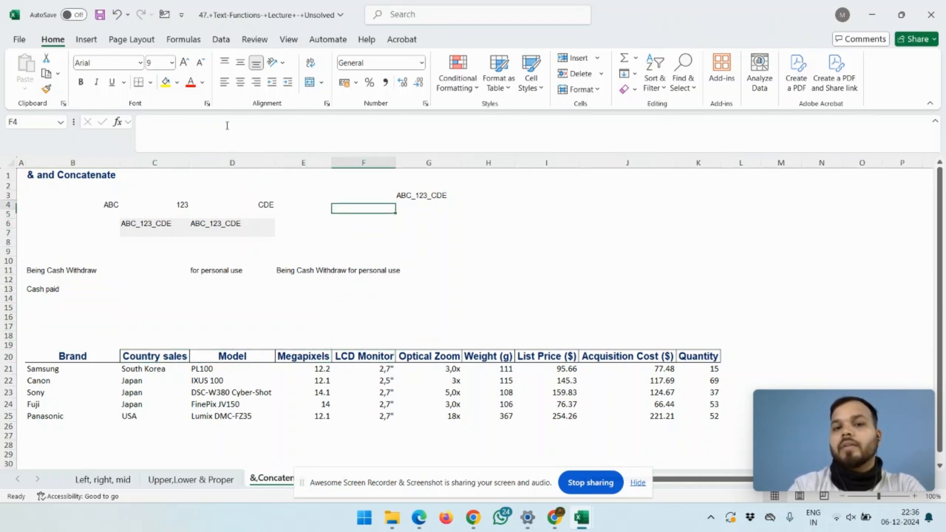
key("Right")
key("Up")
key("Up")
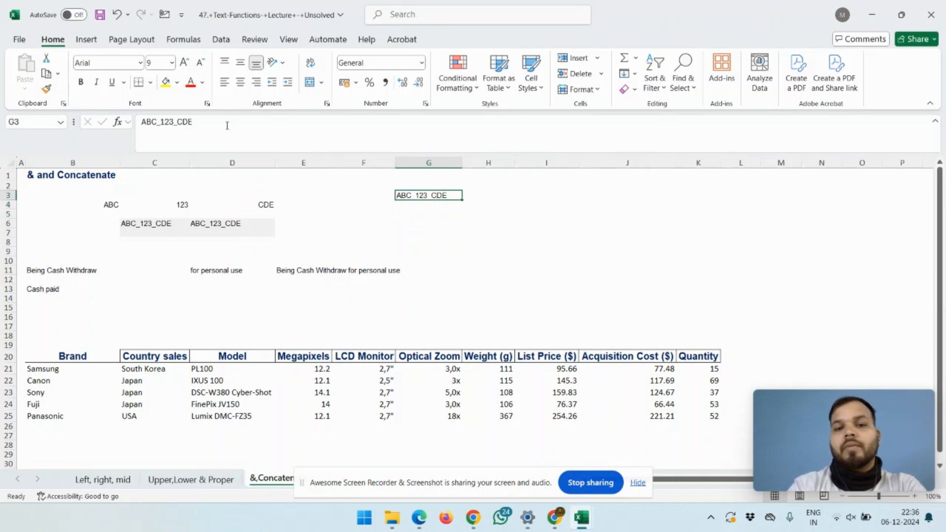
Start a CONCAT formula in M21 with the Samsung brand cell B21 as its first argument.
key("Down")
key("Down")
key("Down")
key("Down")
key("Down")
key("Down")
key("Down")
key("Down")
key("Down")
key("Down")
key("Down")
key("Down")
key("Down")
key("Down")
key("Down")
key("Down")
key("Down")
key("Down")
key("Right")
key("Right")
key("Right")
key("Right")
key("Right")
key("Right")
type("=con")
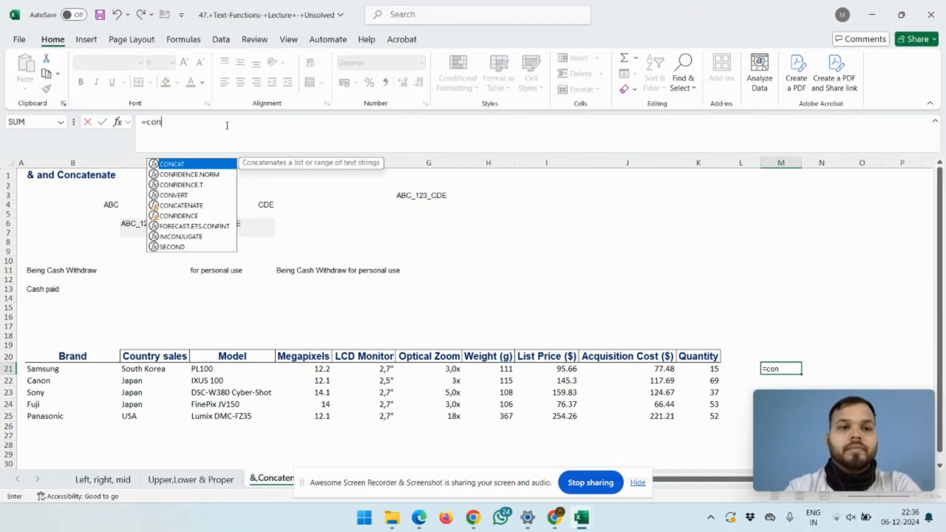
key("Tab")
key("Left")
key("Left")
key("Left")
key("Left")
key("Left")
key("Left")
key("Left")
key("Left")
key("Left")
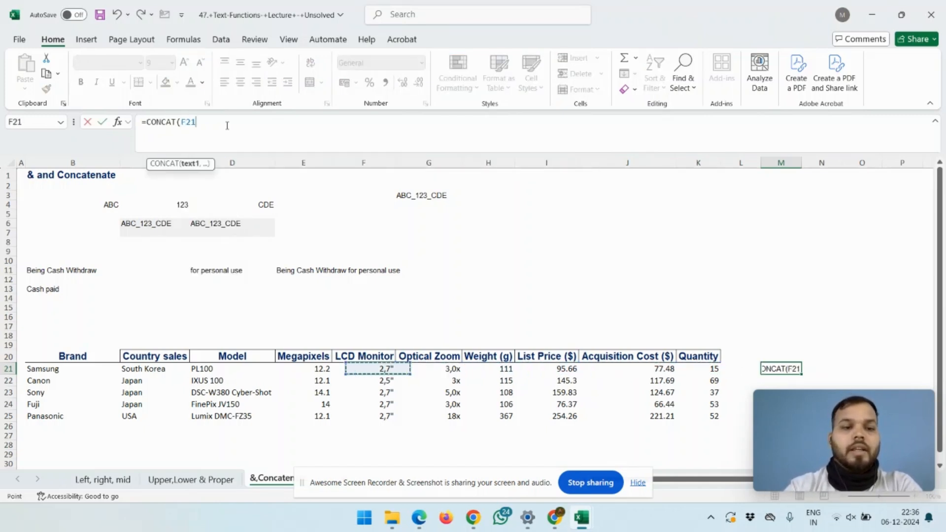
key("Left")
key("Left")
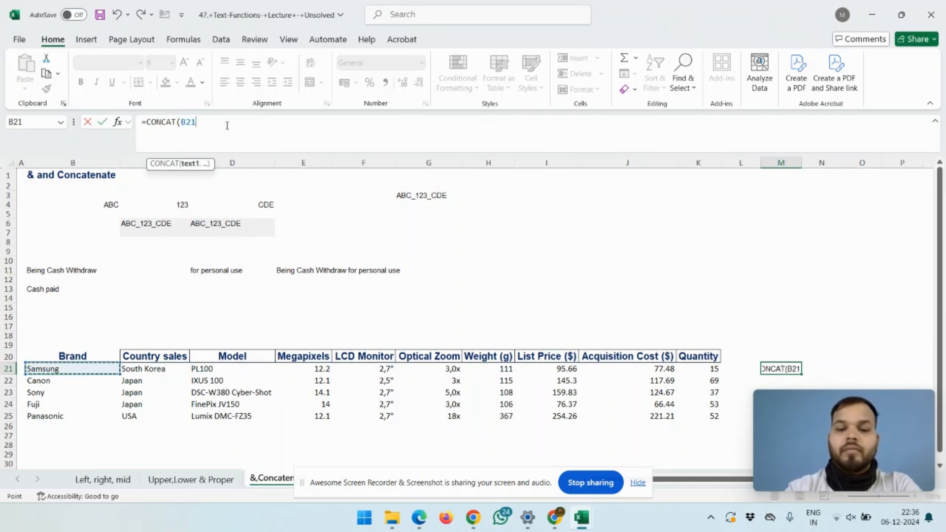
Add "_" and the country cell C21 as the following arguments of the M21 CONCAT formula.
type(",\"")
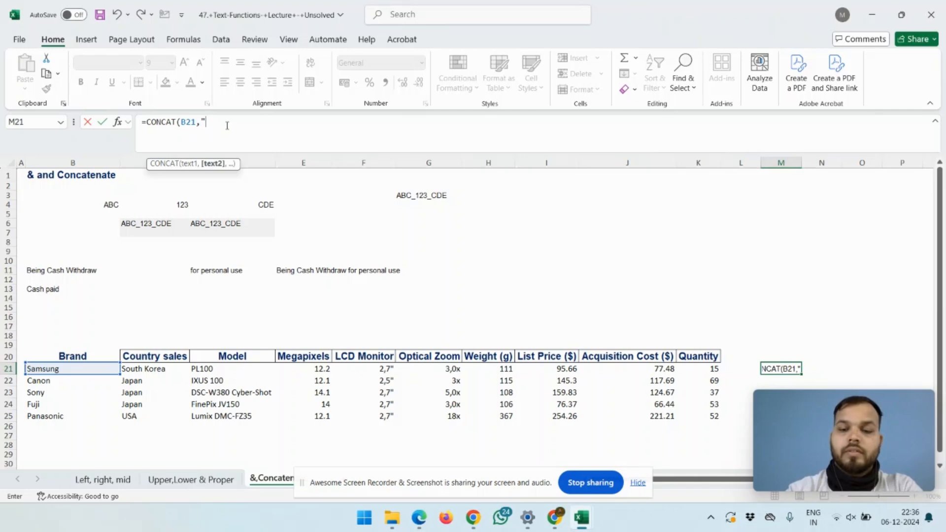
type("_\",")
key("Left")
key("Left")
key("Left")
key("Left")
key("Left")
key("Left")
key("Left")
key("Left")
key("Left")
key("Left")
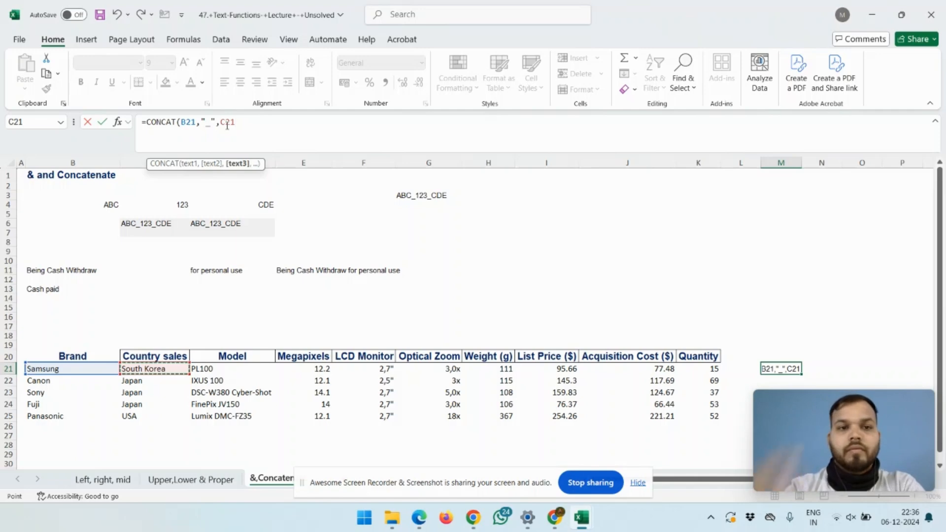
Add another "_" and the model cell D21 to the M21 CONCAT formula, and complete it as =CONCAT(B21,"_",C21,"_",D21).
type(",\"_\",")
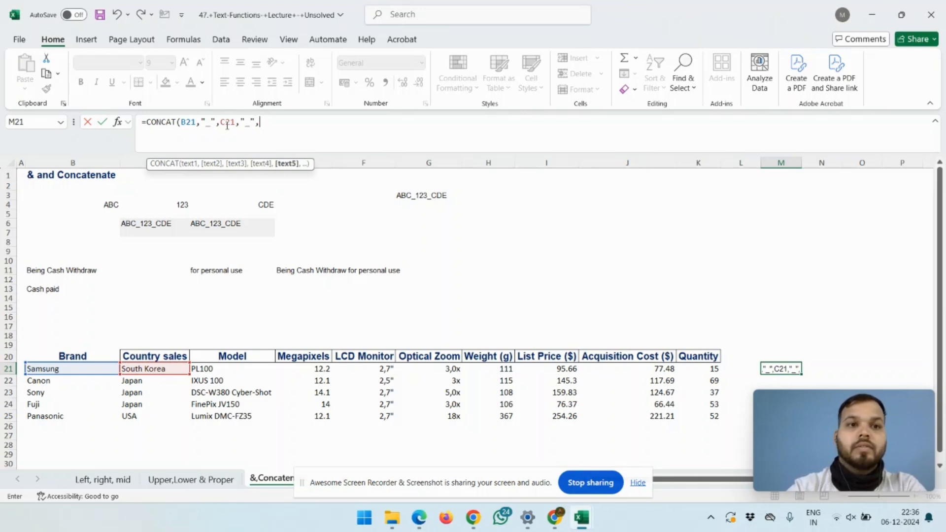
key("Left")
key("Left")
key("Left")
key("Left")
key("Left")
key("Left")
key("Left")
key("Left")
key("Left")
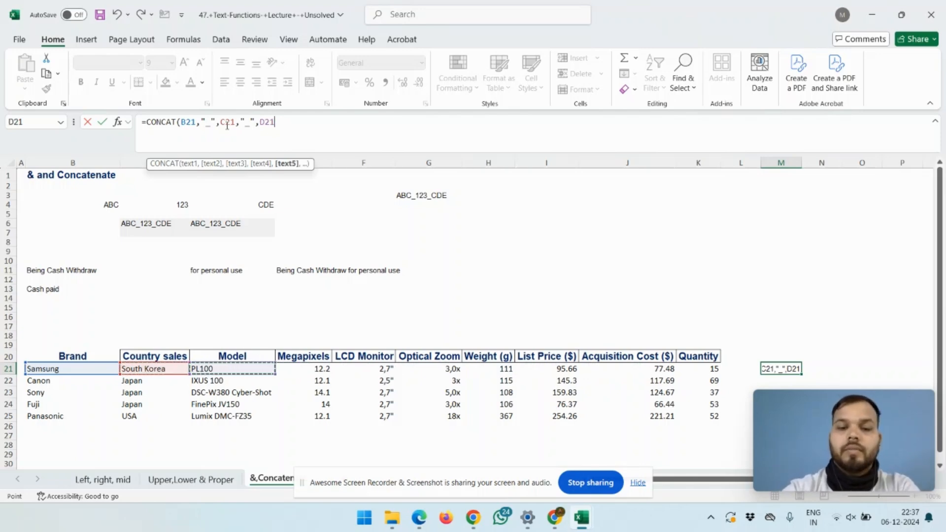
type(")")
key("Return")
Fill the CONCAT formula from M21 down through M25 to cover every product row.
key("Up")
key("Left")
key("Left")
key("Right")
key("Right")
key("Right")
key("Right")
key("Right")
key("Left")
key("Left")
key("Left")
key("Left")
key("Left")
key("Down")
key("Down")
key("Down")
key("Down")
key("Right")
key("Right")
key("ctrl+shift+Up")
key("ctrl+d")
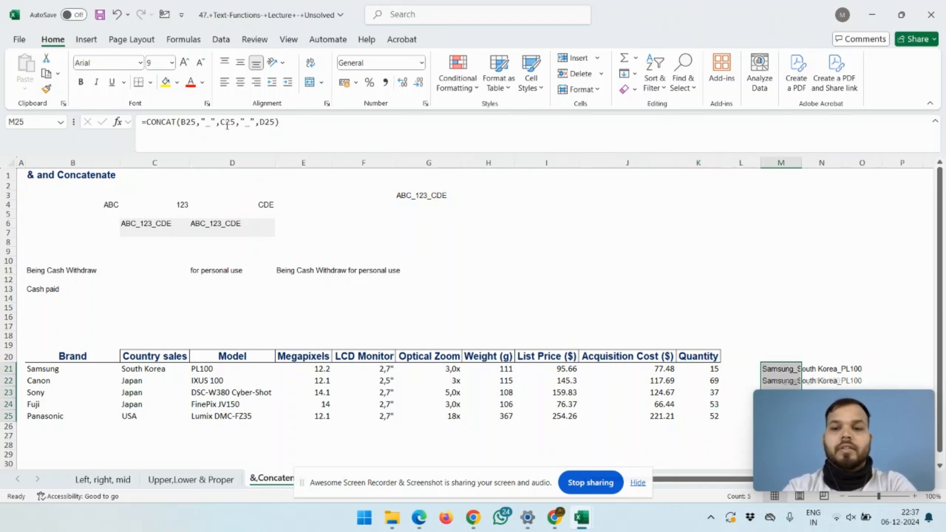
mouse_move(814, 425)
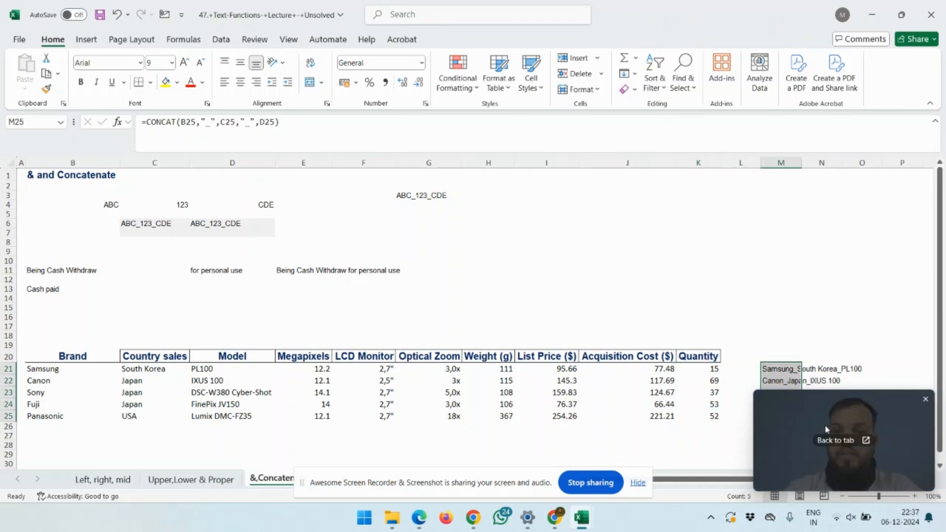
left_click_drag(833, 422, 826, 239)
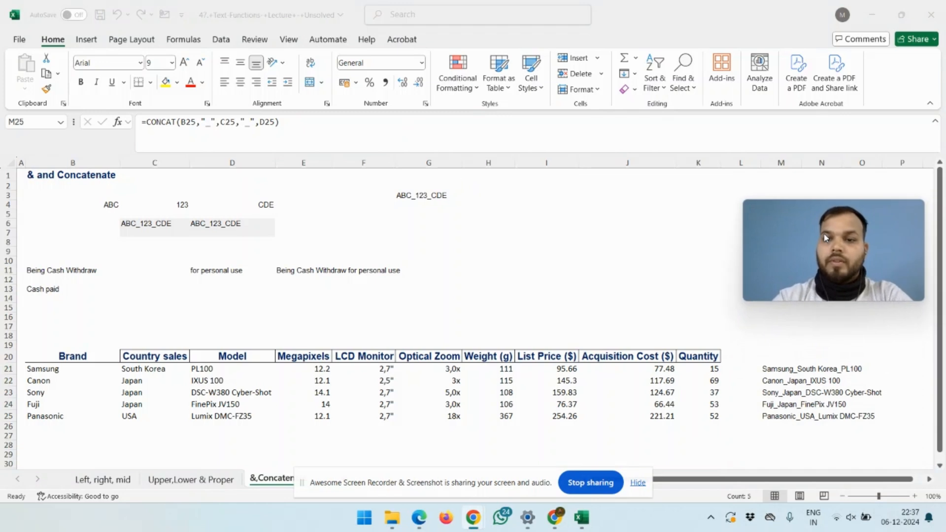
key("Up")
key("Right")
key("Right")
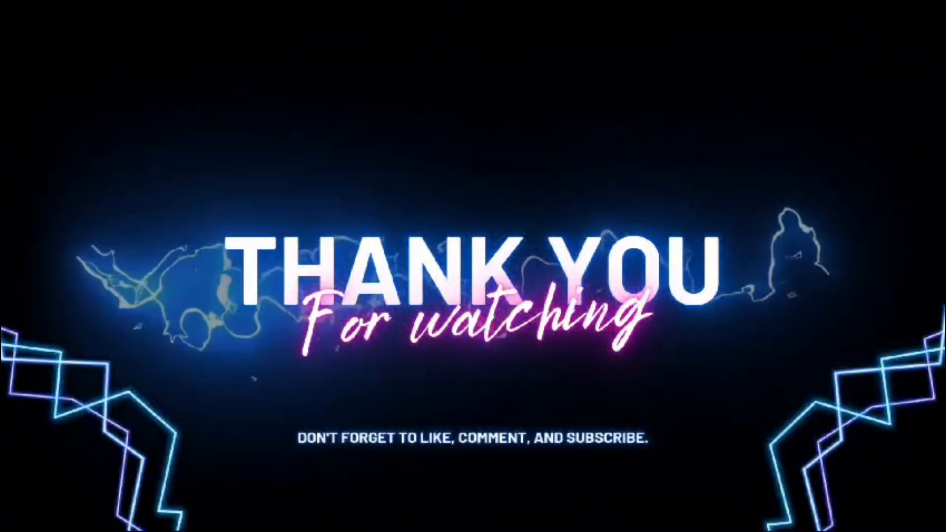